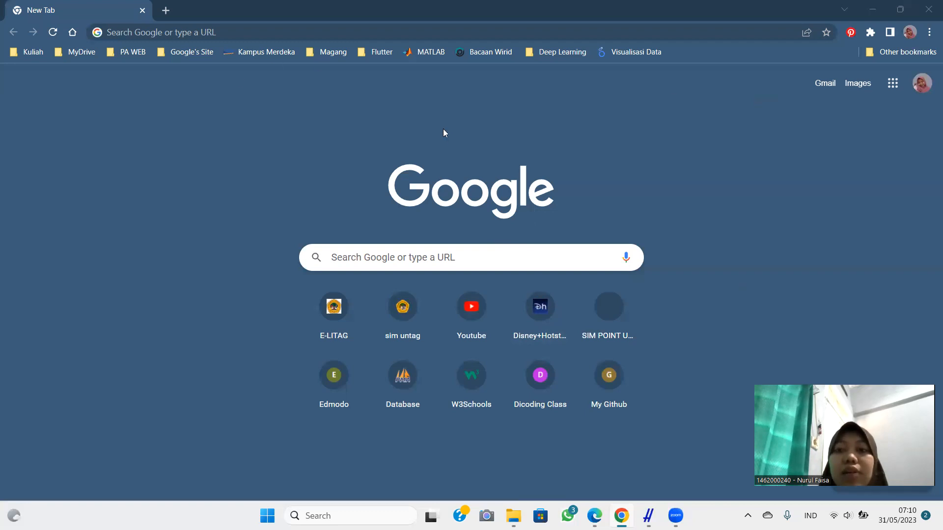
- Search the web for "publish or perish"
left_click(178, 32)
type("publi")
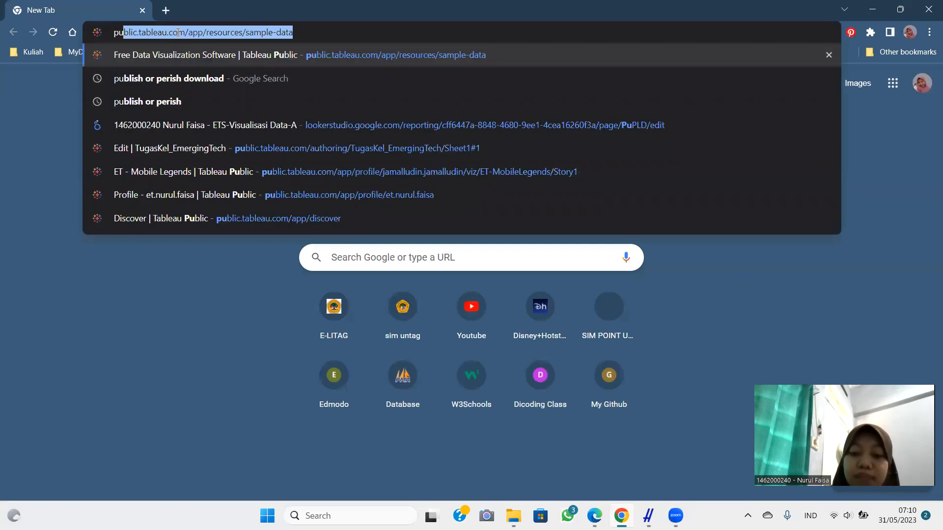
type("s")
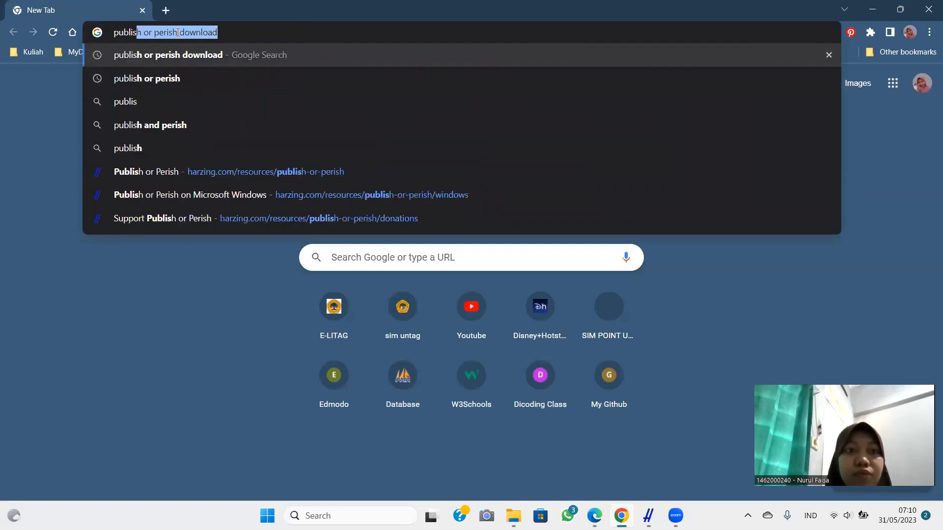
type("h")
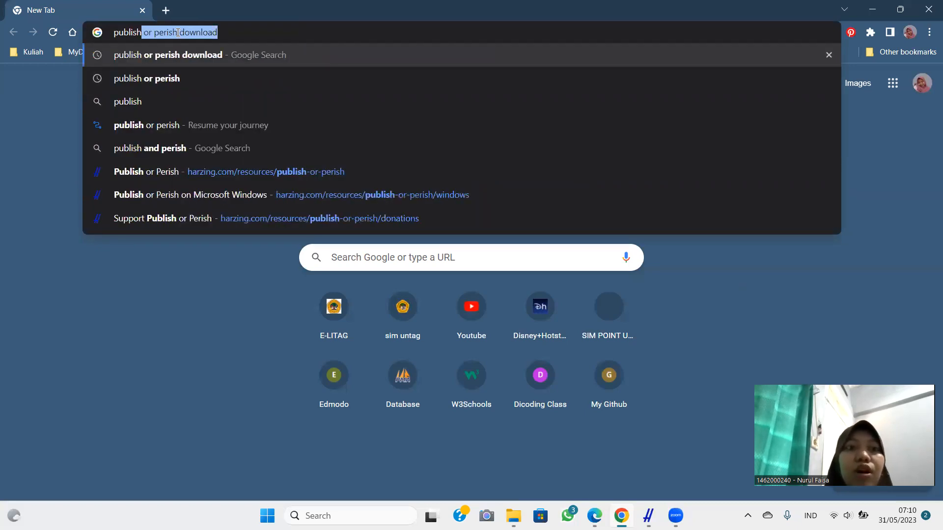
key("Delete")
key("Up")
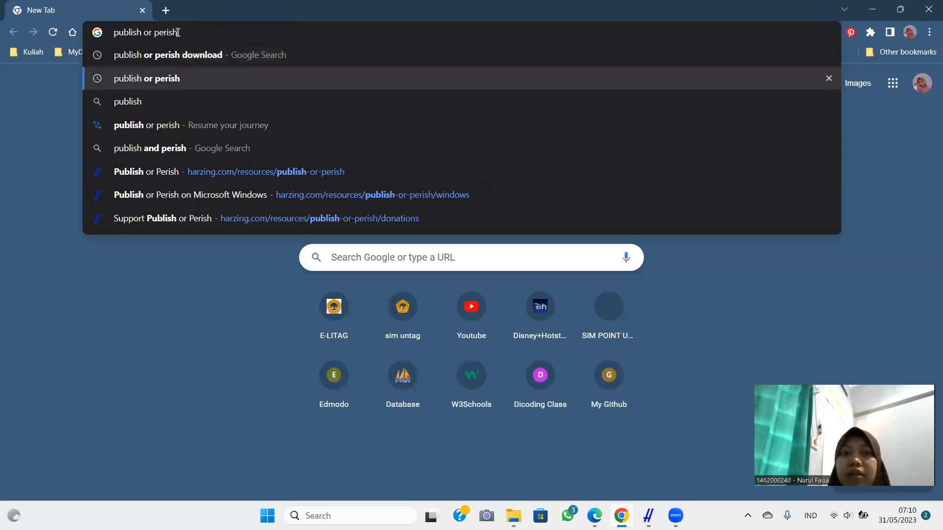
key("Return")
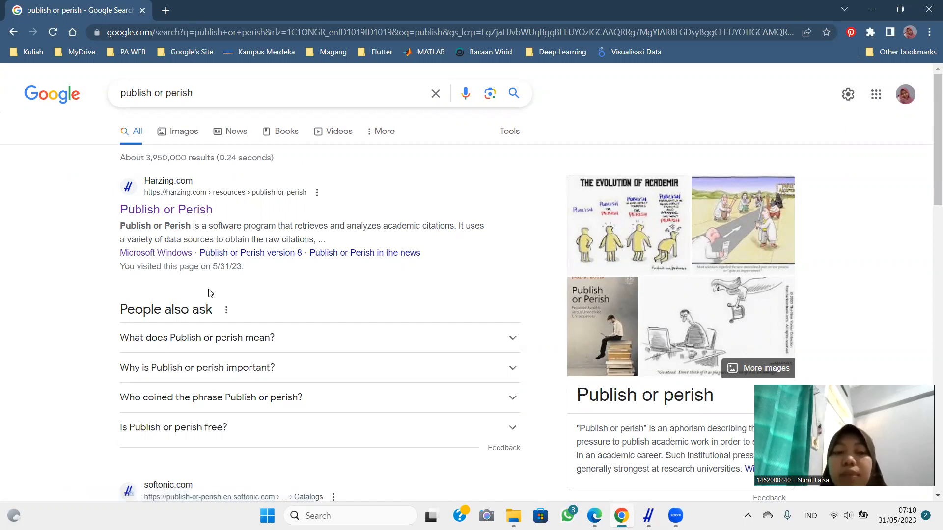
- Look through the search results and open the Publish or Perish page on Harzing.com
scroll(210, 293, "down", 4)
scroll(210, 293, "up", 4)
scroll(196, 287, "down", 2)
scroll(179, 276, "down", 6)
scroll(181, 168, "up", 3)
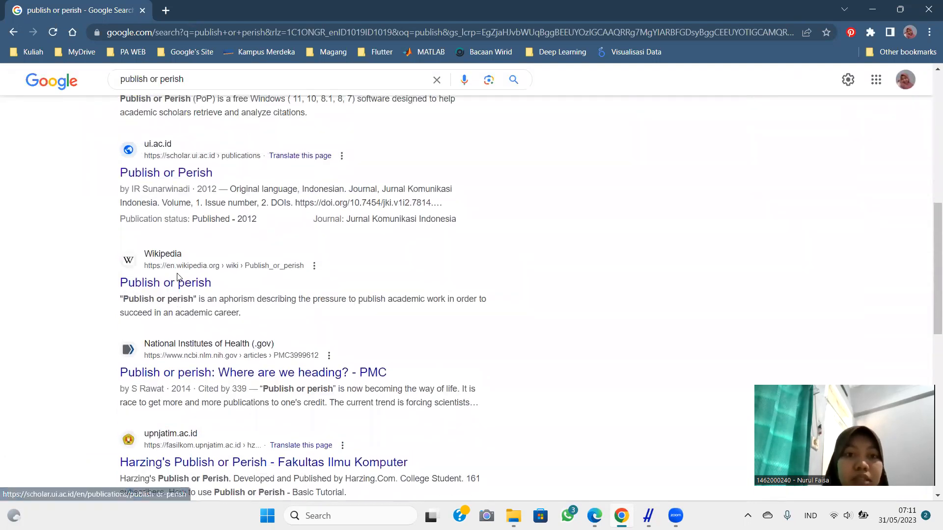
scroll(138, 230, "up", 6)
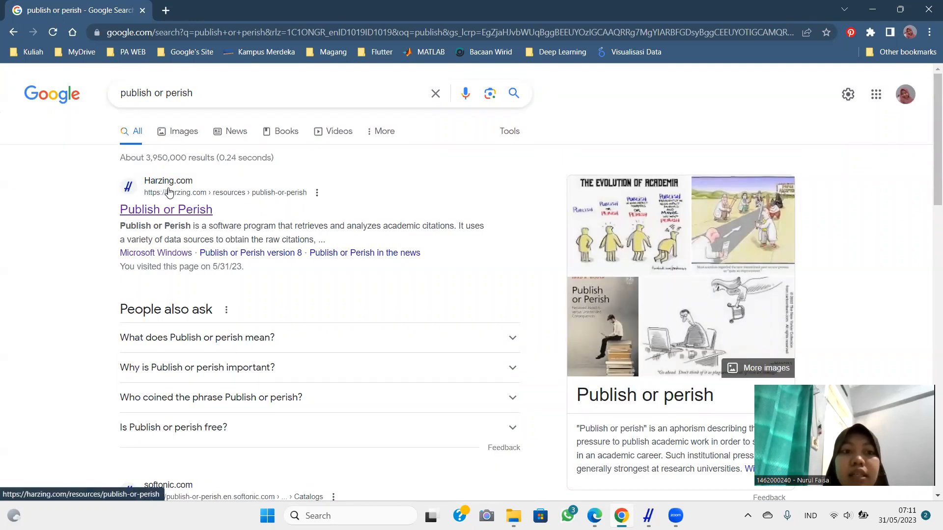
left_click(167, 209)
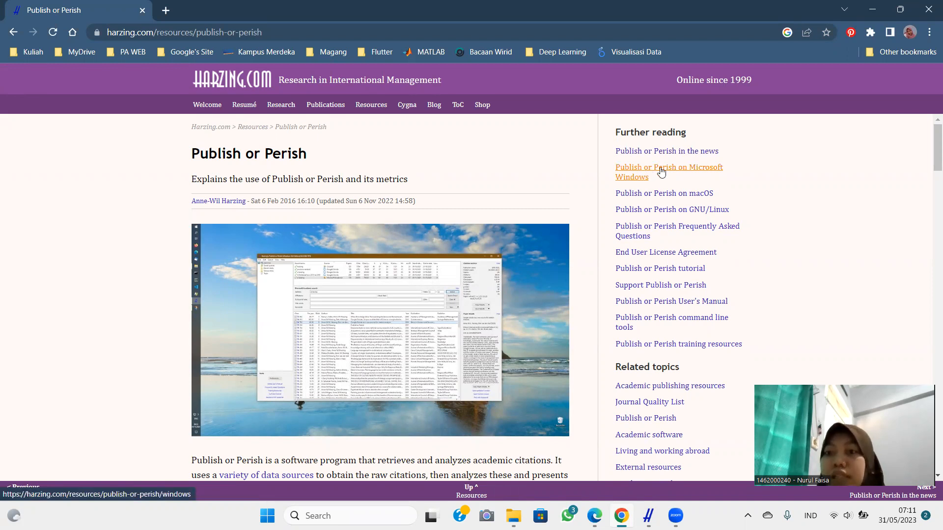
- Open the Publish or Perish on Microsoft Windows page and find its download information for the installer
left_click(661, 172)
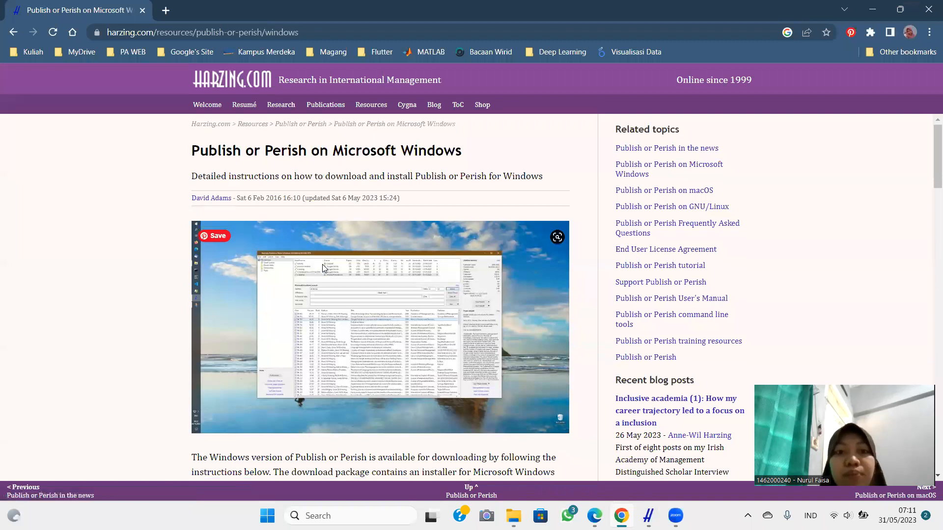
scroll(322, 266, "down", 8)
scroll(322, 267, "down", 4)
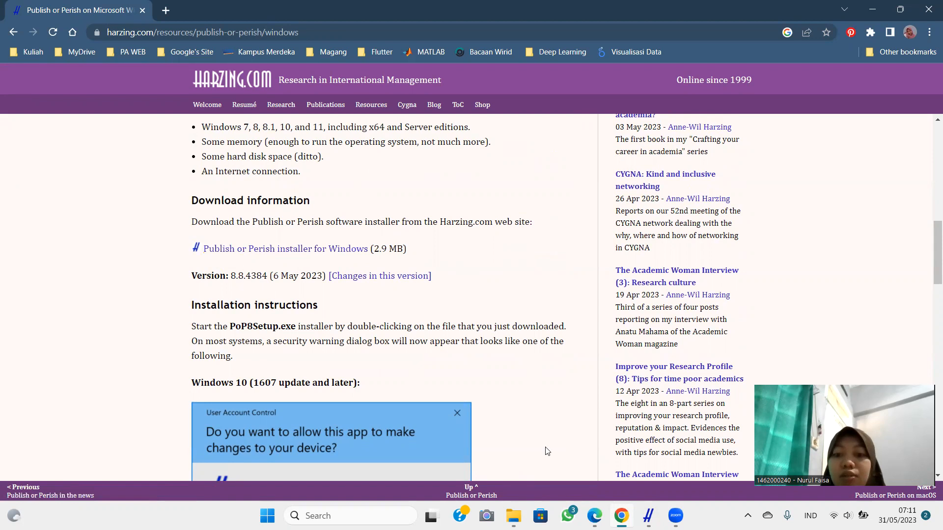
- Switch to File Explorer and locate the PoP8Setup installer in the APK folder, then put the folder window away
left_click(516, 515)
scroll(297, 232, "down", 2)
scroll(297, 232, "down", 6)
scroll(297, 232, "down", 2)
scroll(207, 297, "down", 3)
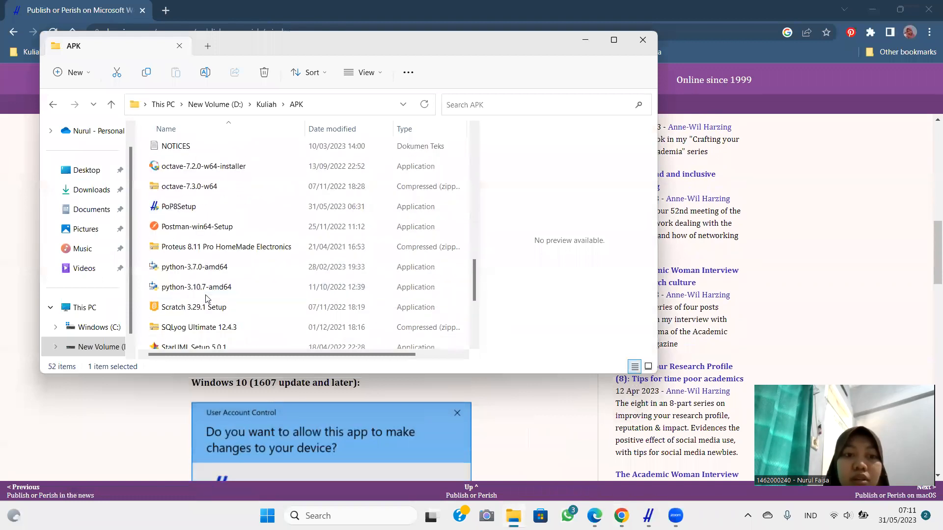
left_click(197, 210)
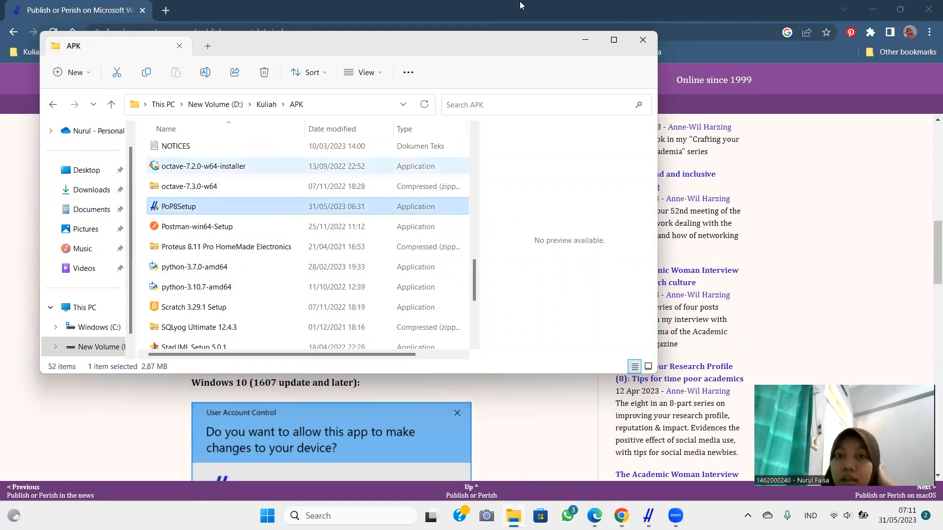
left_click(589, 43)
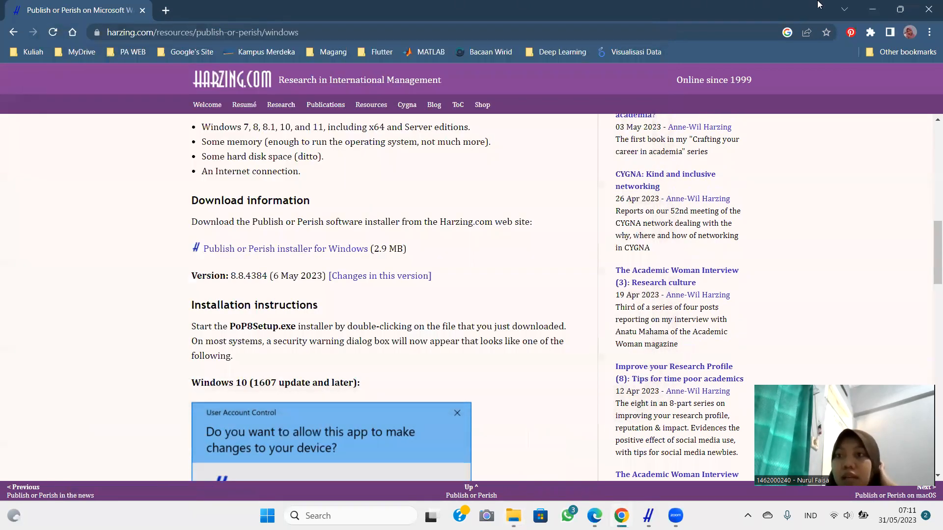
- Switch to Harzing's Publish or Perish, create a new Google Scholar search and widen the Source column to fit its text
left_click(872, 9)
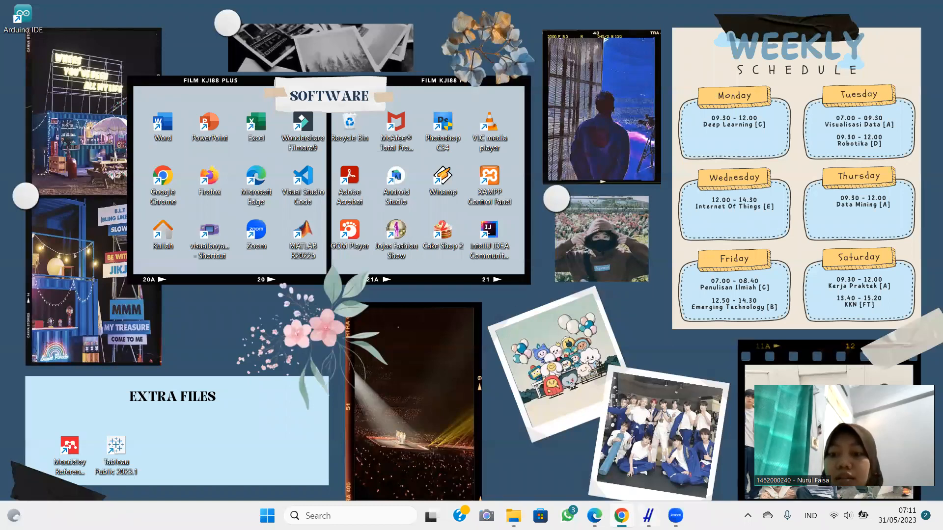
left_click(648, 516)
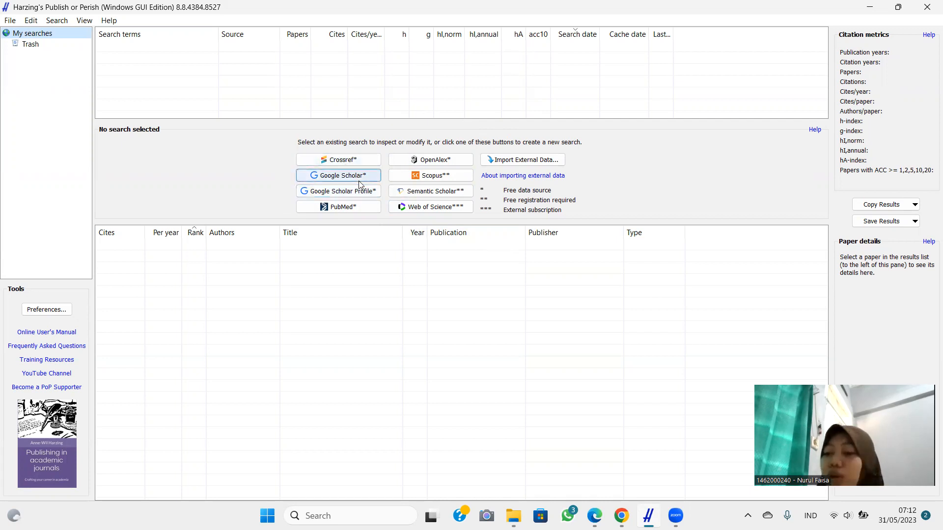
left_click(324, 175)
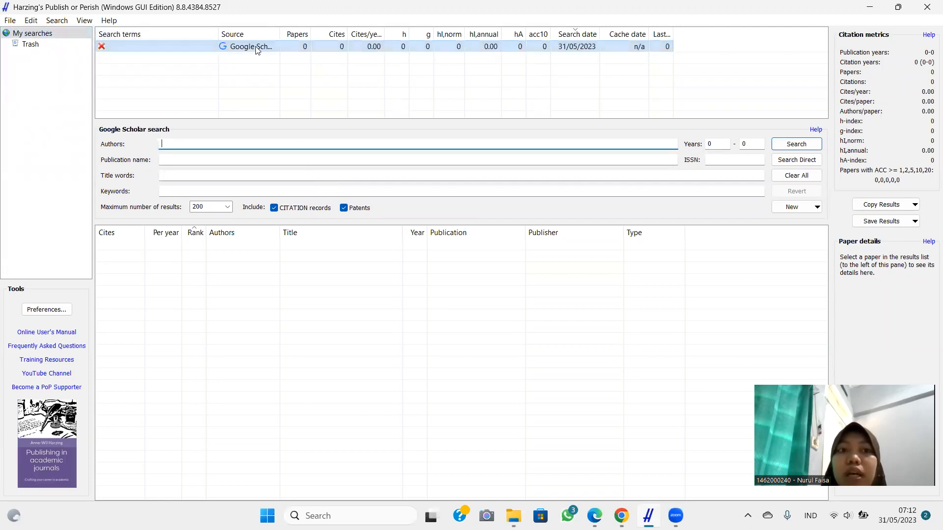
left_click_drag(281, 34, 293, 33)
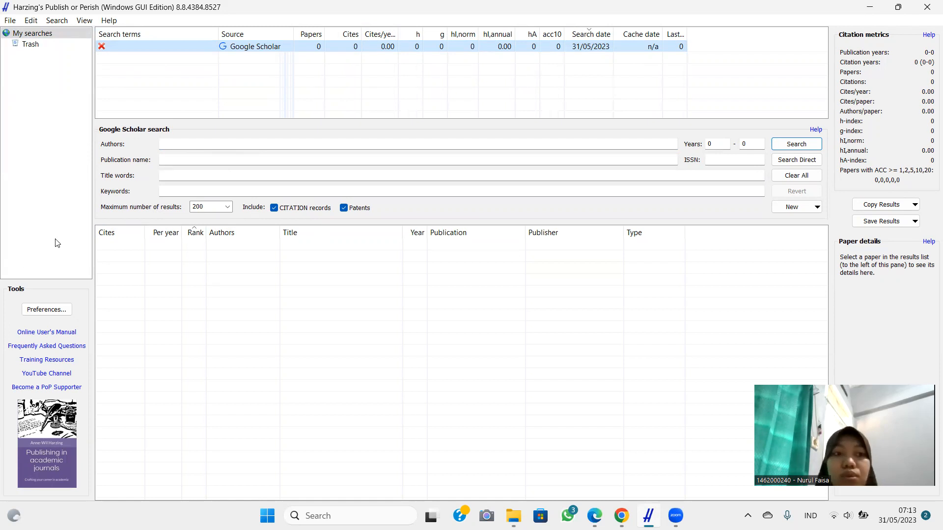
- Enter "website perusahaan" as the title words and run the Google Scholar search
left_click(174, 192)
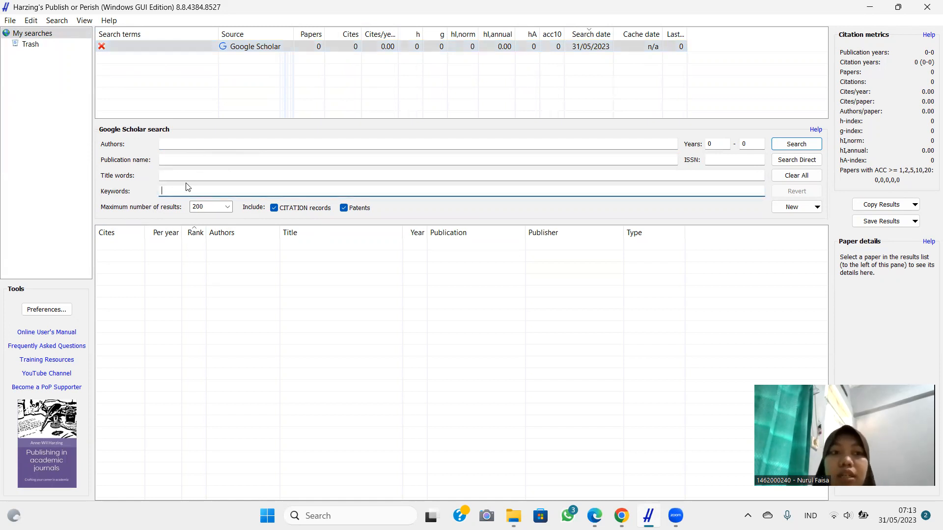
left_click(201, 175)
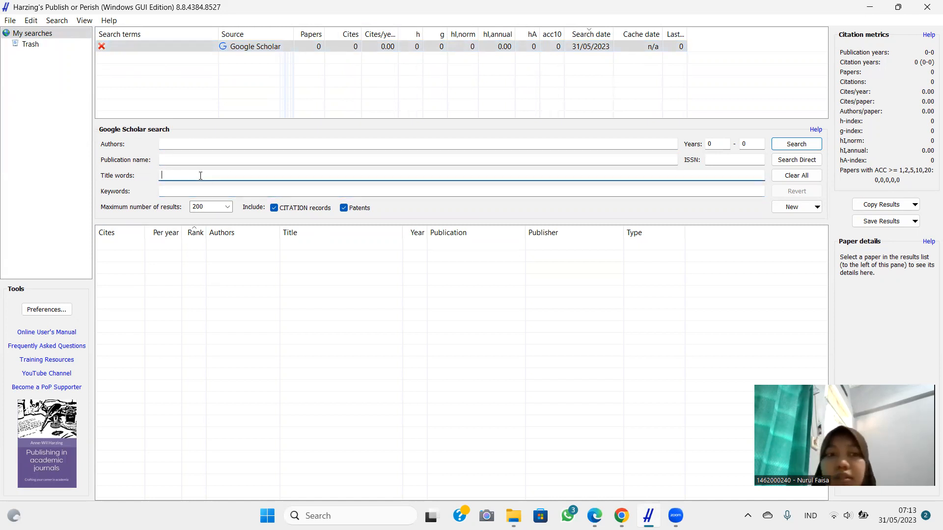
type("eb")
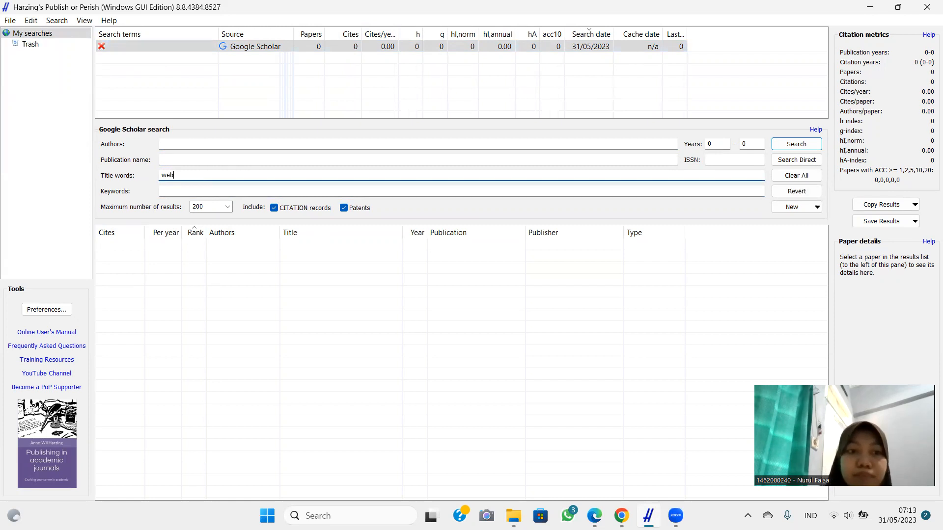
type("site perusahaan")
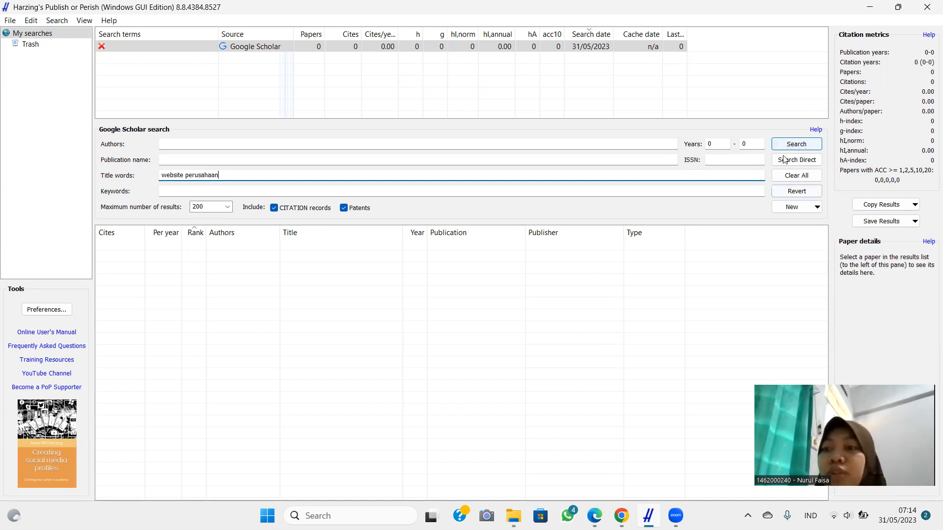
left_click(795, 143)
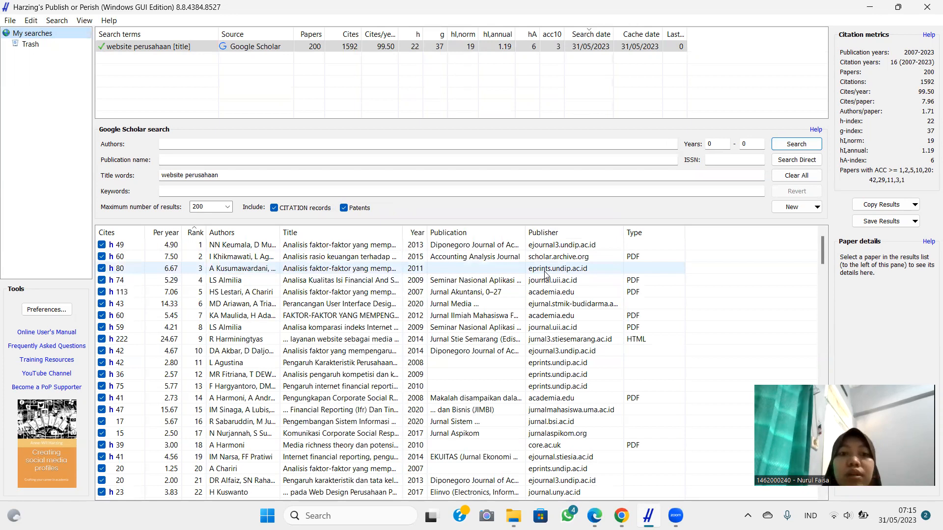
- Widen the citation metrics pane and the Title column of the results list
left_click(228, 208)
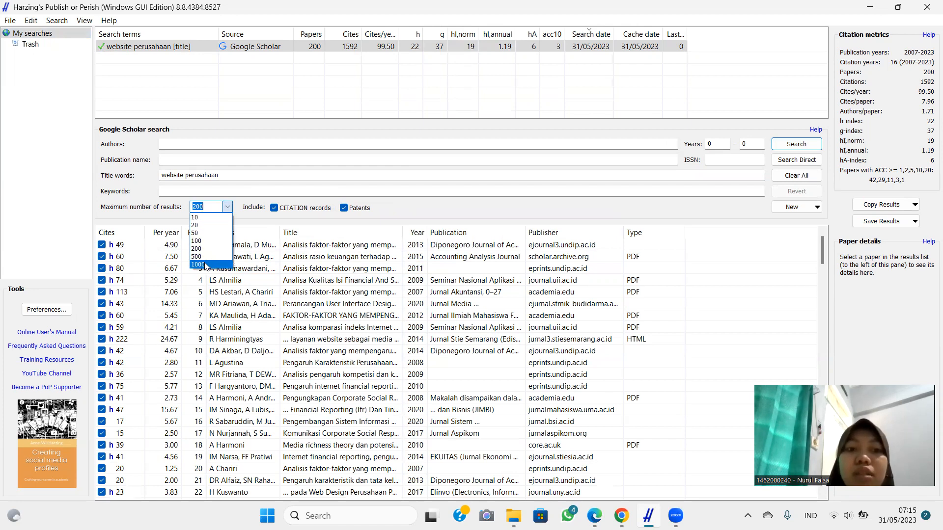
left_click(411, 204)
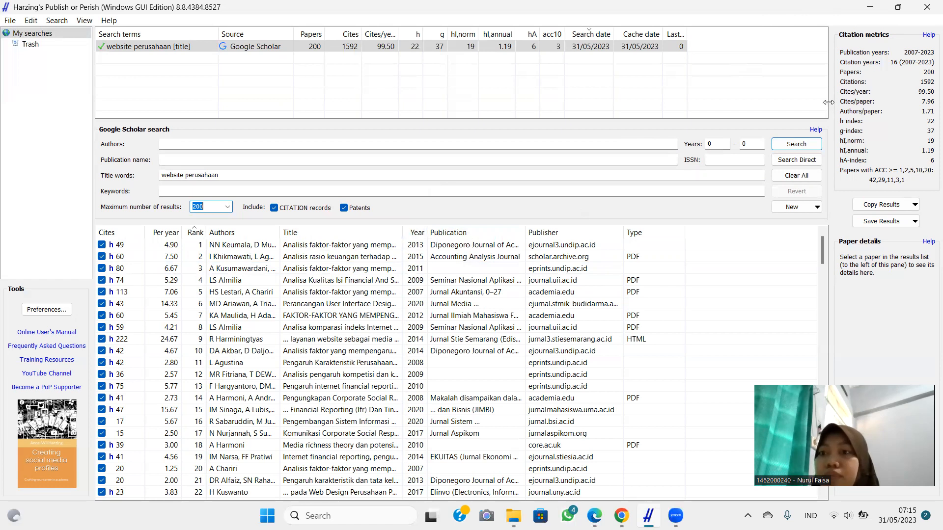
left_click_drag(830, 102, 761, 110)
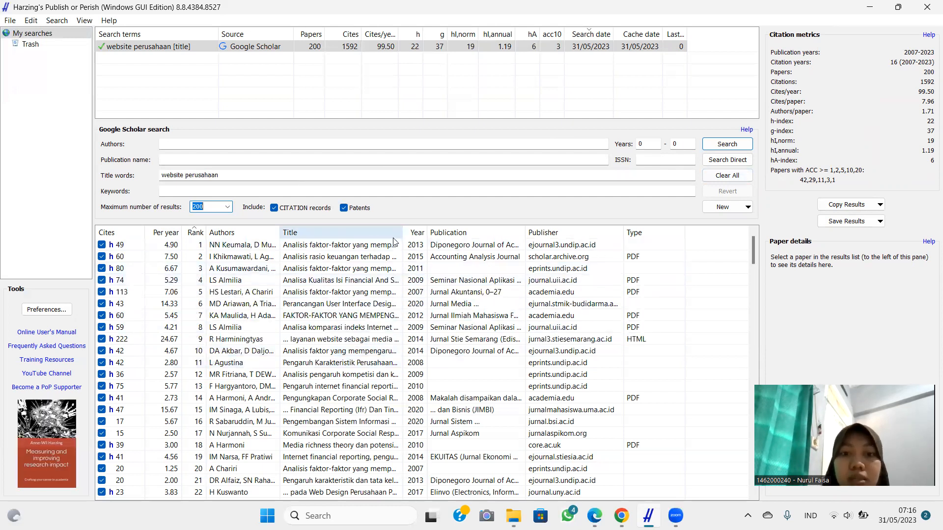
left_click_drag(403, 232, 501, 233)
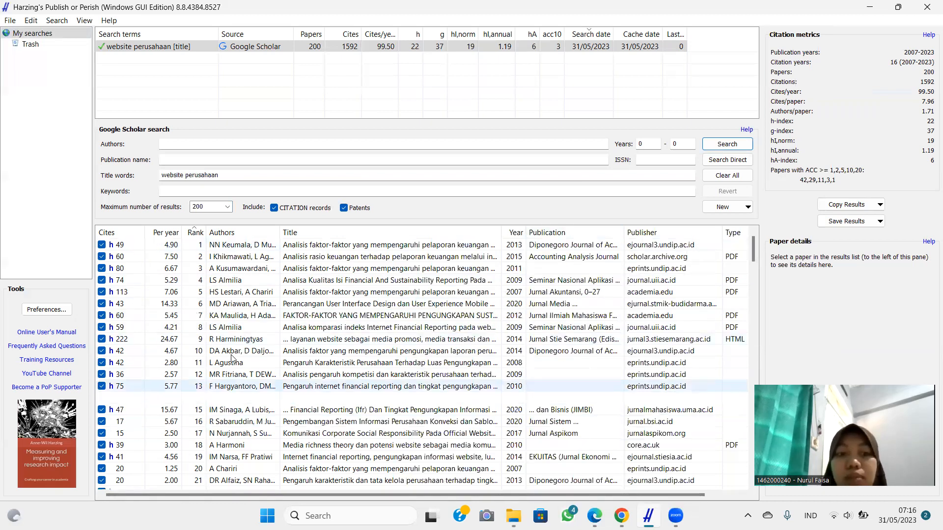
- Examine the titles, years and publishers of the papers in the results list
scroll(170, 255, "down", 1)
scroll(167, 245, "up", 1)
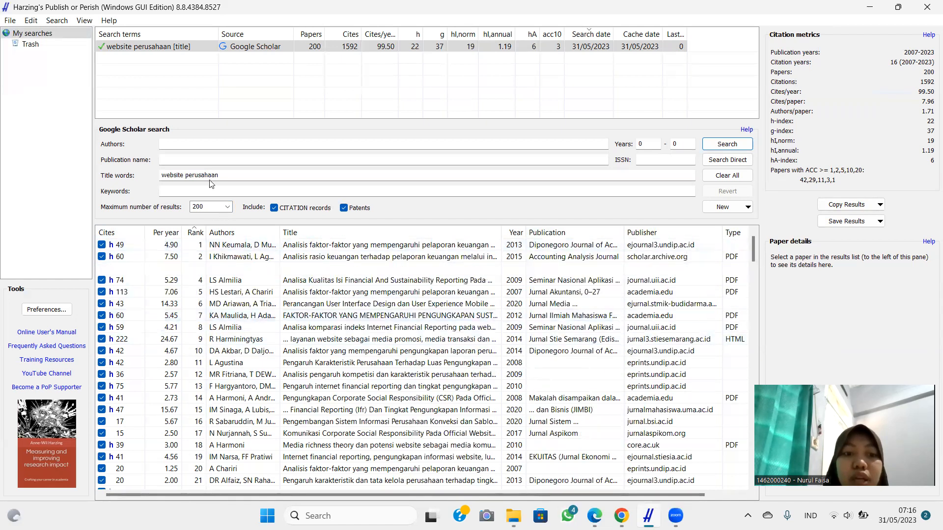
scroll(420, 393, "down", 6)
scroll(420, 393, "down", 20)
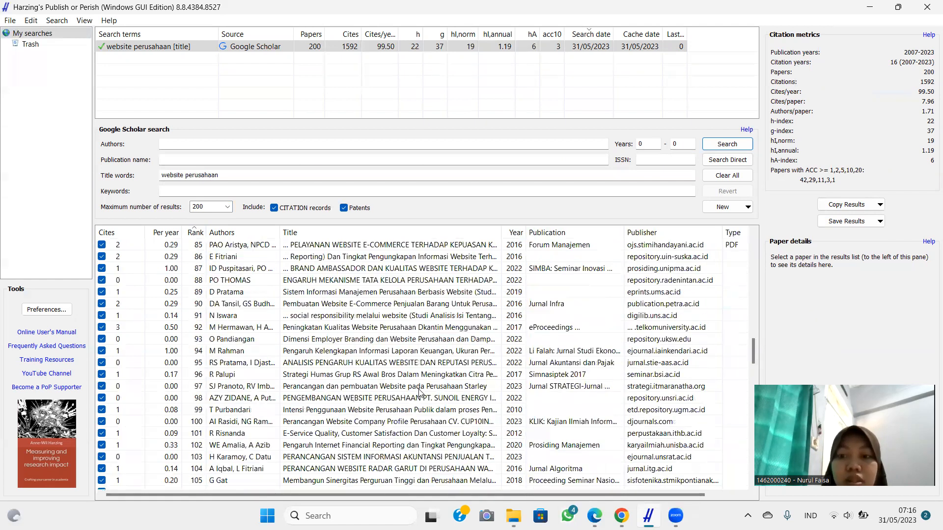
scroll(420, 393, "up", 9)
scroll(419, 389, "up", 19)
- Set the maximum number of results to 1000 and the years to 2018–2023, and rerun the search
left_click(228, 207)
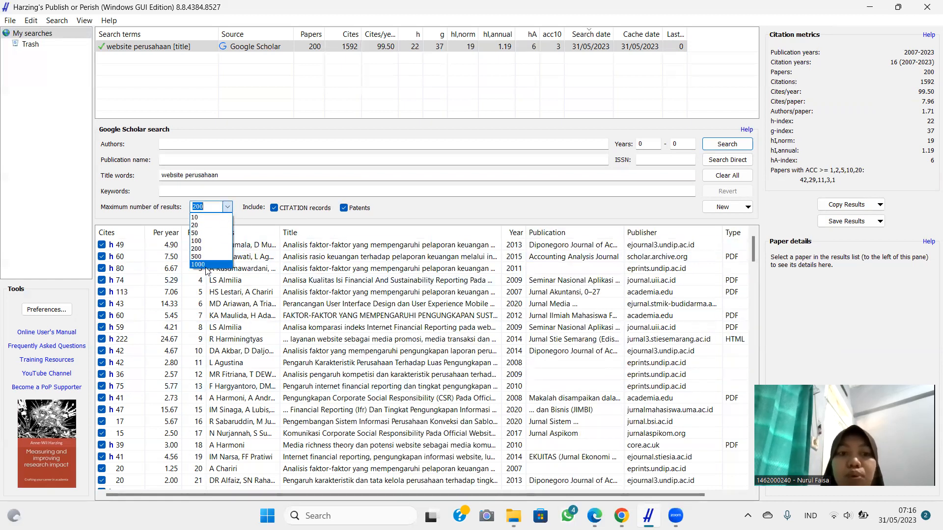
left_click(207, 266)
left_click(646, 144)
key("BackSpace")
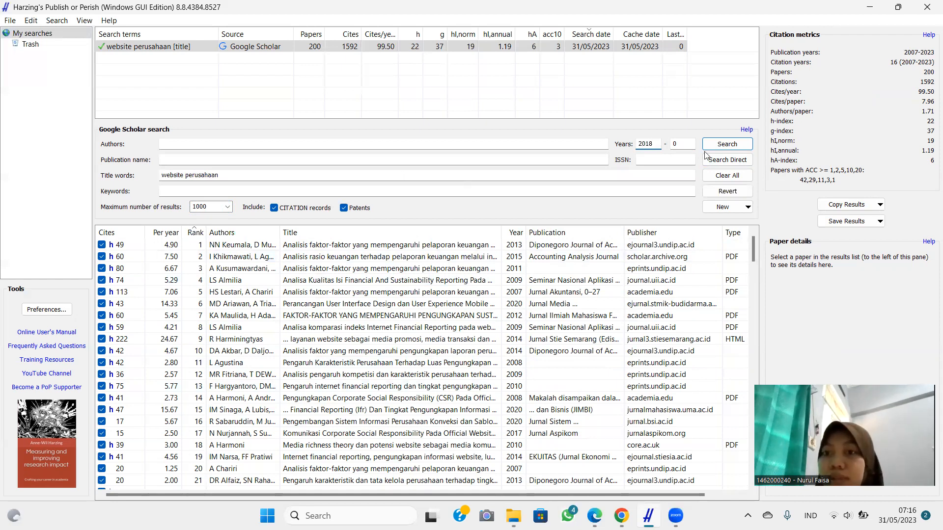
left_click(689, 144)
type("2023")
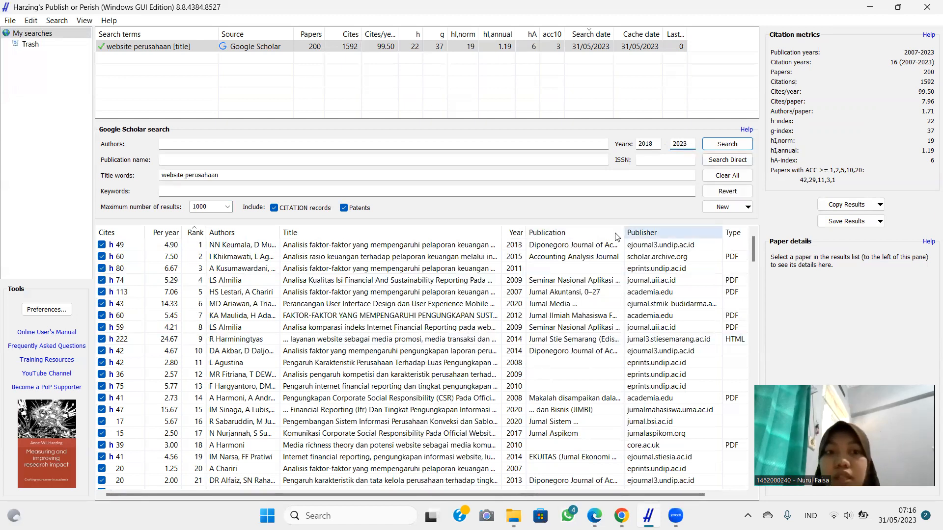
left_click(722, 145)
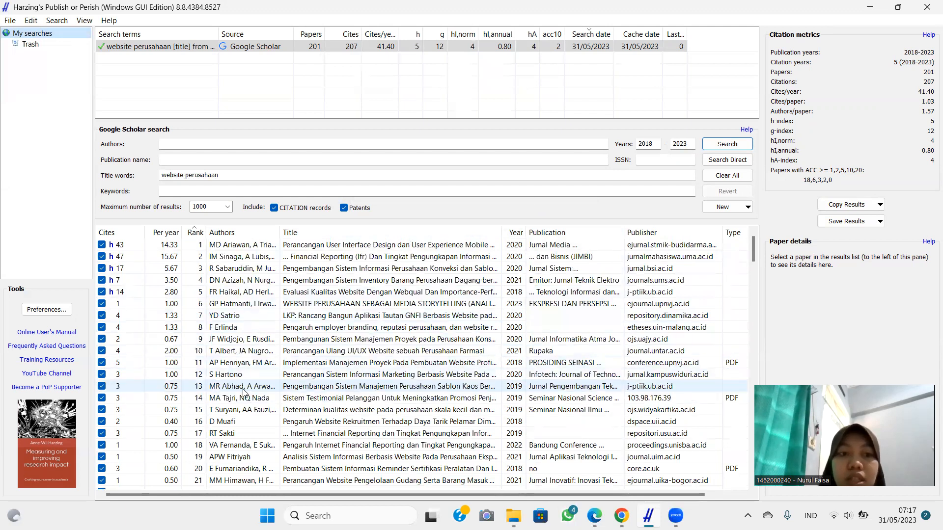
- Look through the papers from 2018–2023 and widen the Title column slightly to show more of each title
scroll(244, 391, "down", 2)
scroll(244, 392, "down", 4)
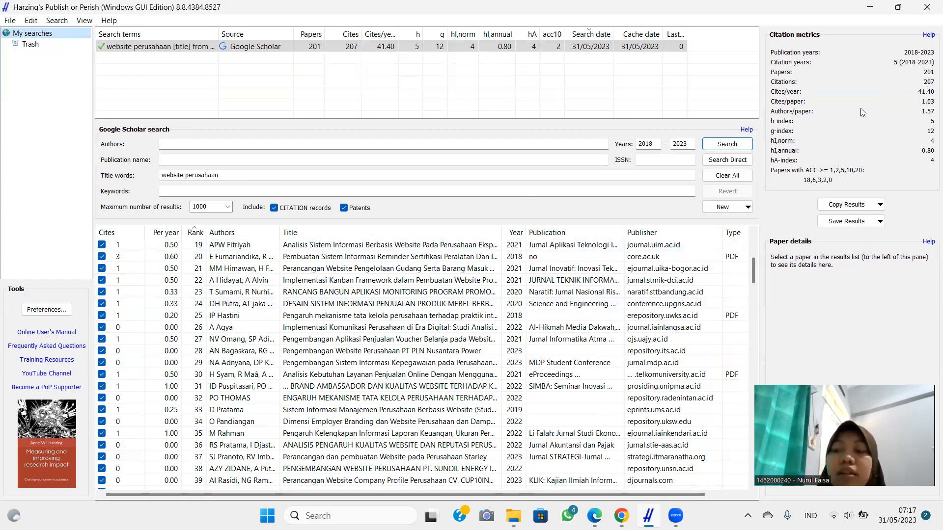
scroll(437, 265, "up", 3)
scroll(436, 263, "up", 3)
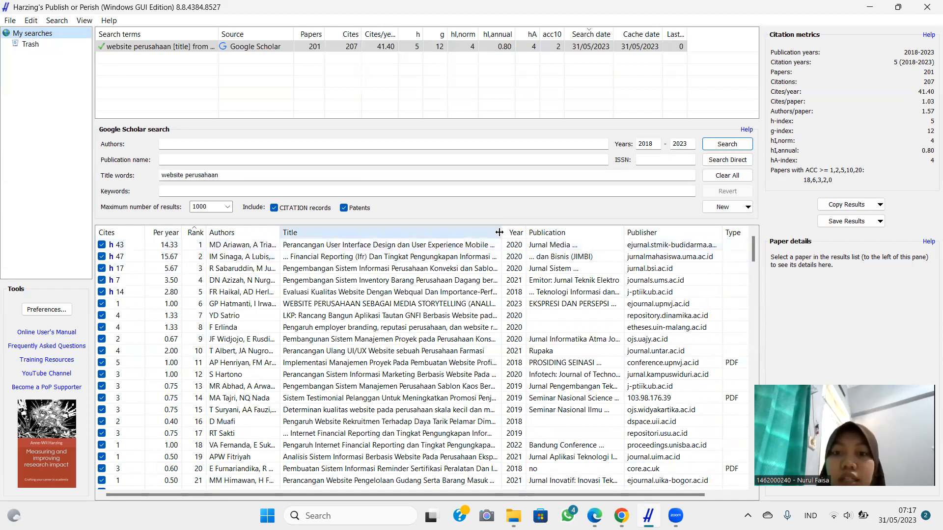
mouse_move(499, 232)
left_mouse_down()
mouse_move(642, 229)
mouse_move(518, 231)
left_mouse_up()
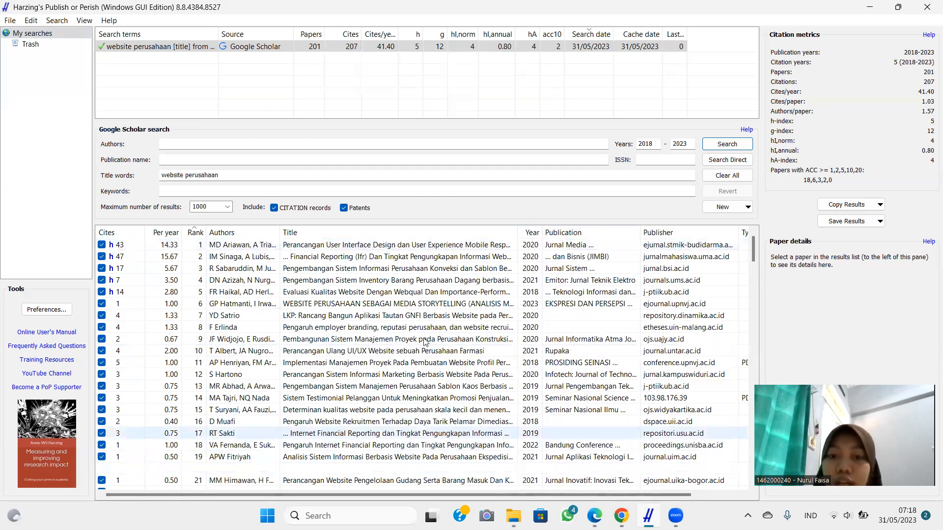
- Narrow the Title column and open the top-ranked paper's article page in a maximized browser window
left_click_drag(517, 233, 457, 241)
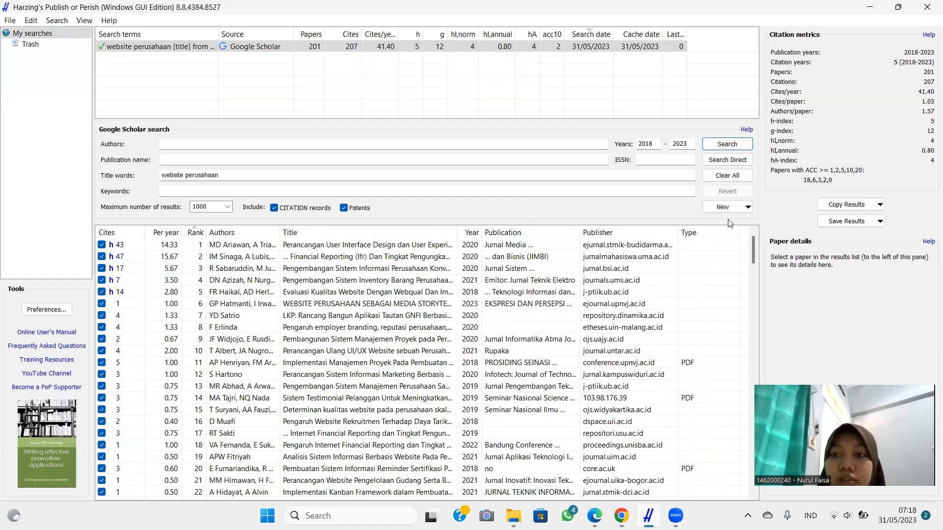
double_click(376, 244)
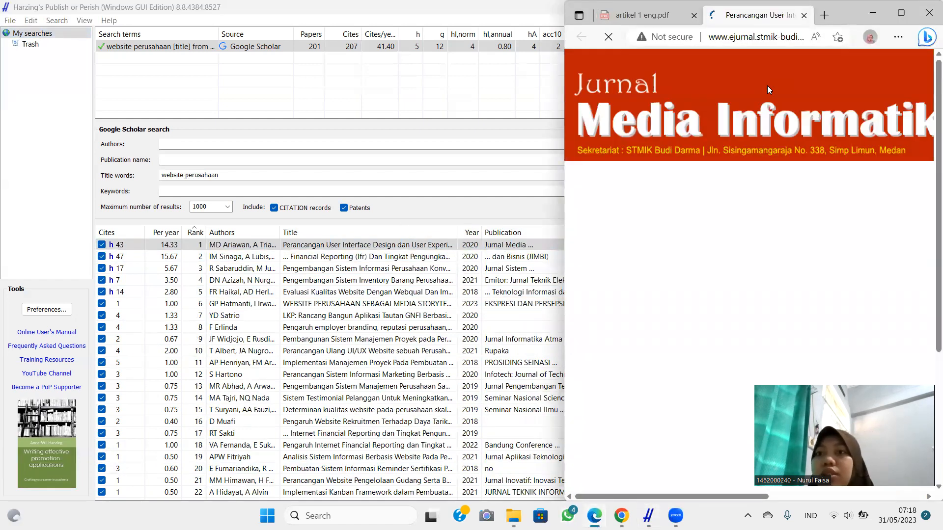
left_click(902, 14)
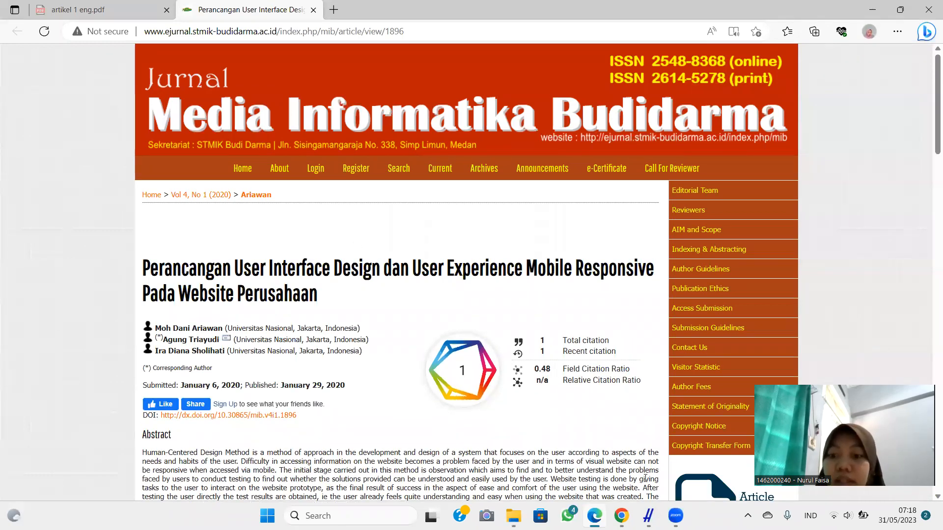
- Open the article's full-text PDF in a new browser tab and switch to that tab
scroll(538, 366, "down", 2)
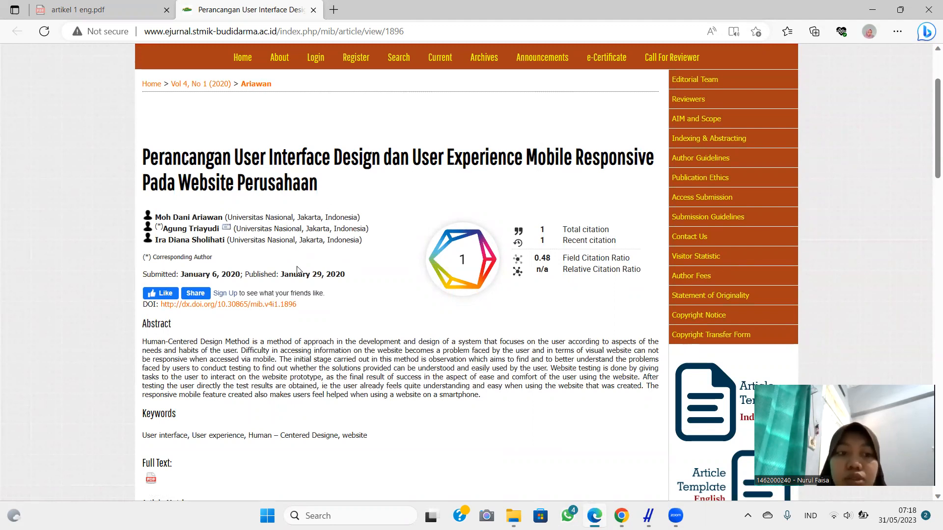
scroll(298, 270, "down", 3)
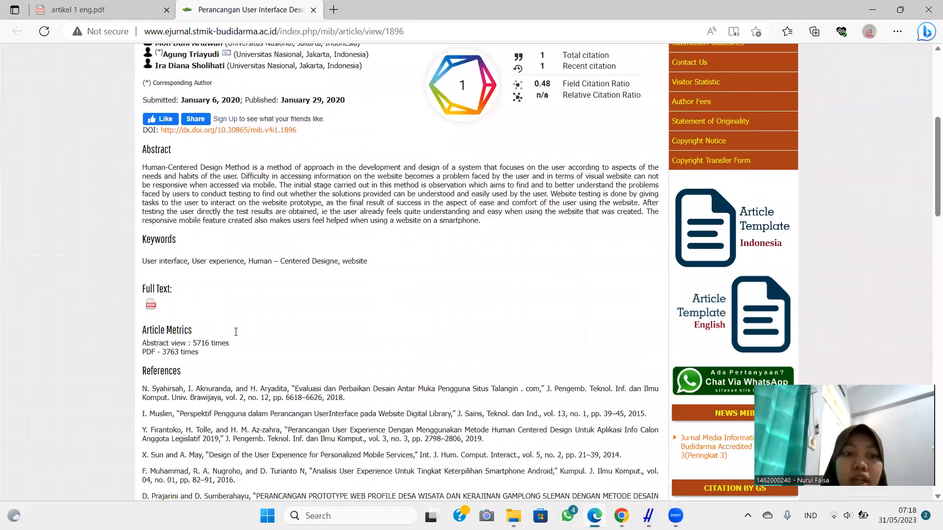
scroll(236, 332, "down", 1)
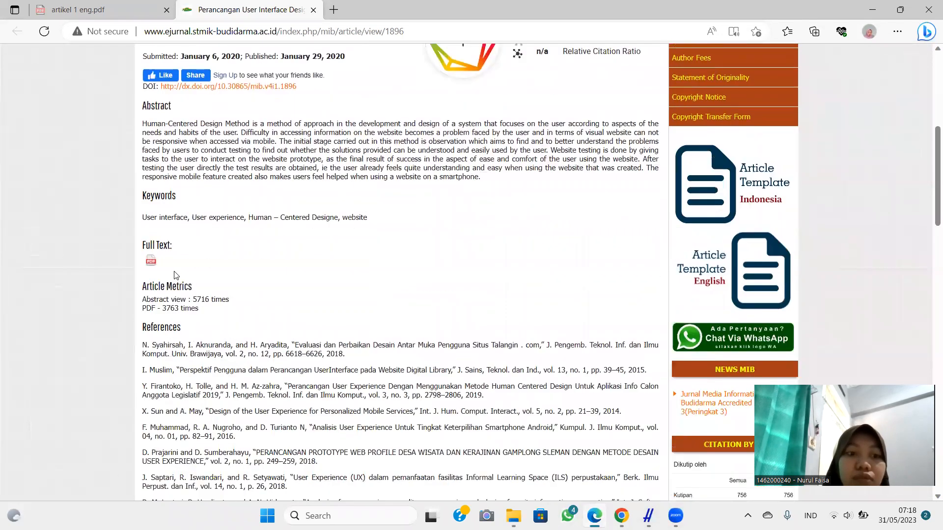
right_click(152, 259)
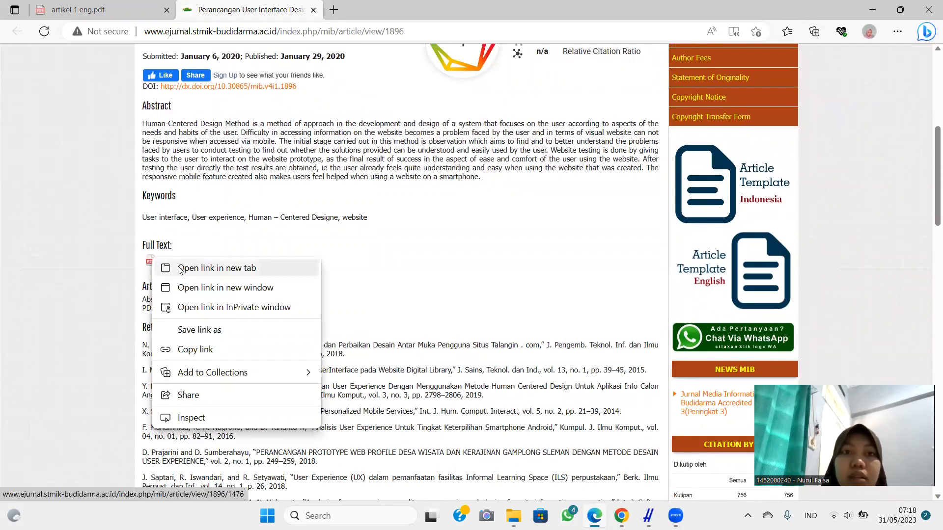
left_click(216, 269)
left_click(388, 10)
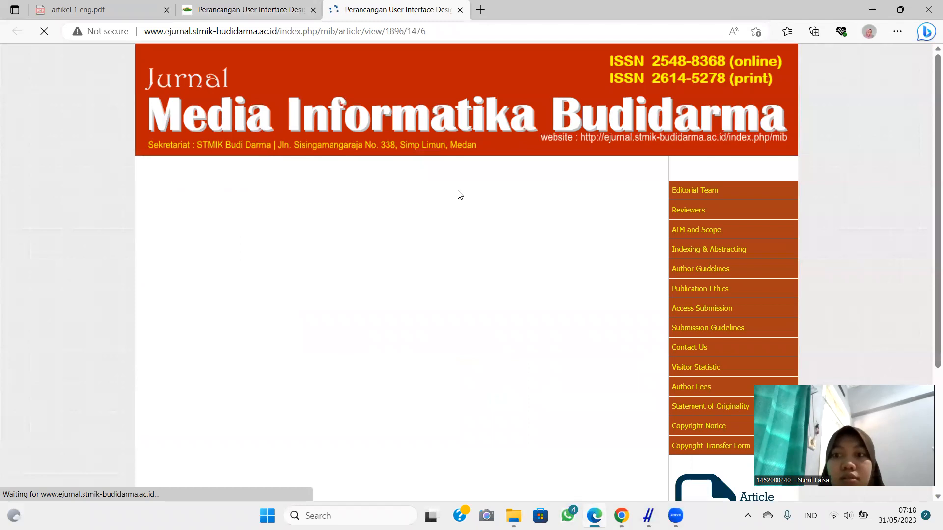
- Read through the article's abstract, introduction and method flowchart in the PDF, and return to Publish or Perish
scroll(458, 269, "down", 2)
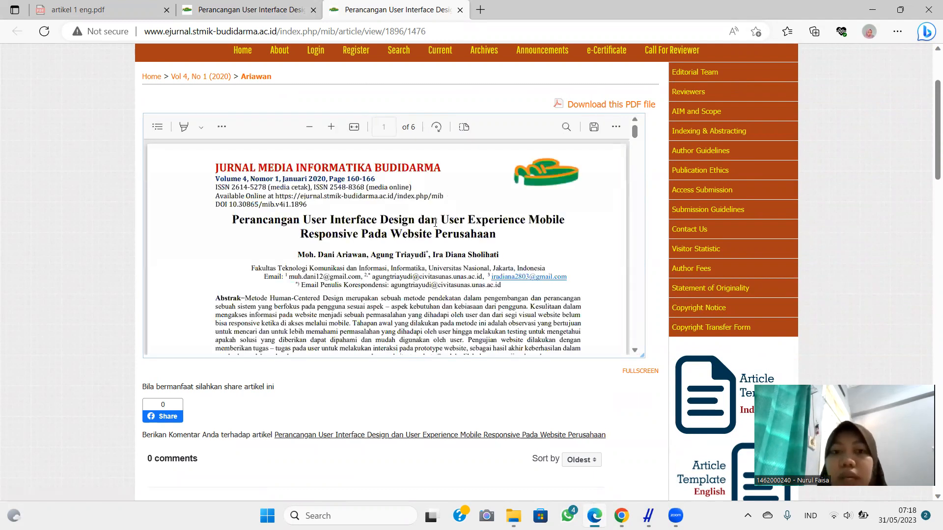
scroll(429, 255, "down", 3)
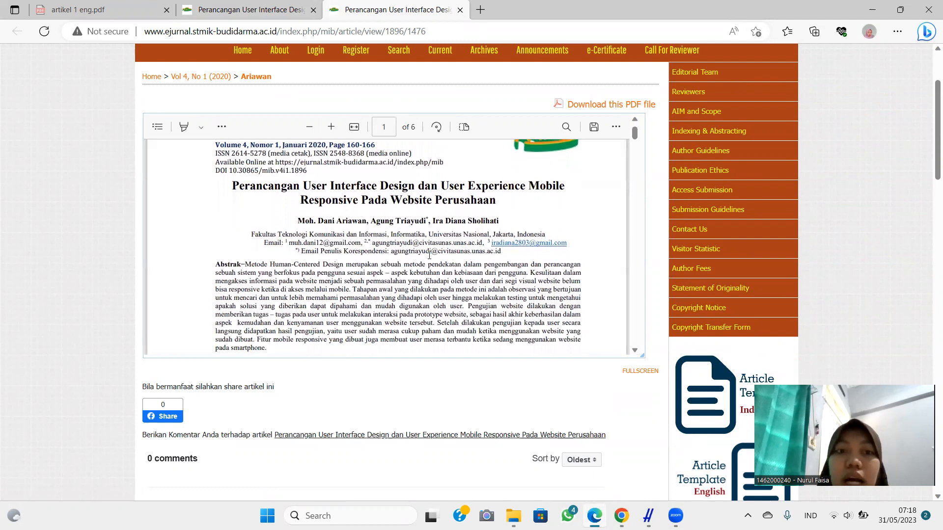
scroll(429, 255, "down", 2)
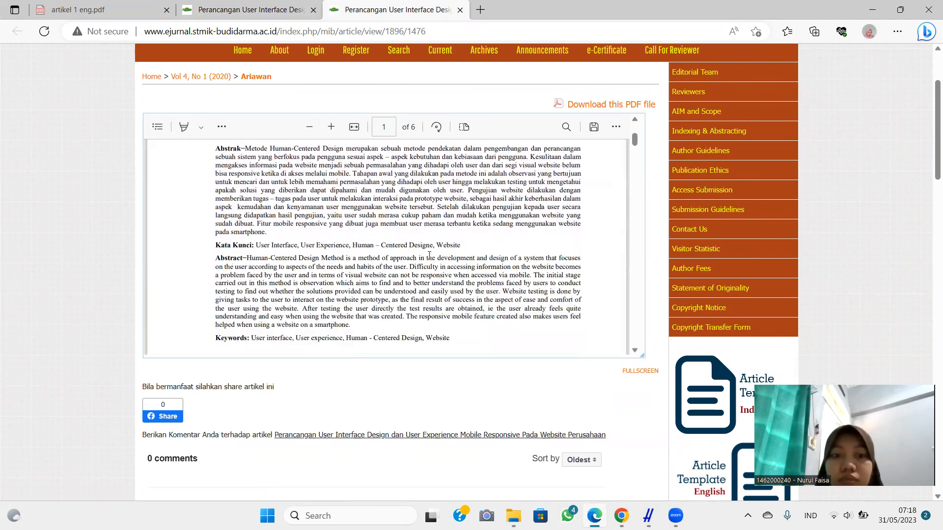
scroll(330, 238, "down", 8)
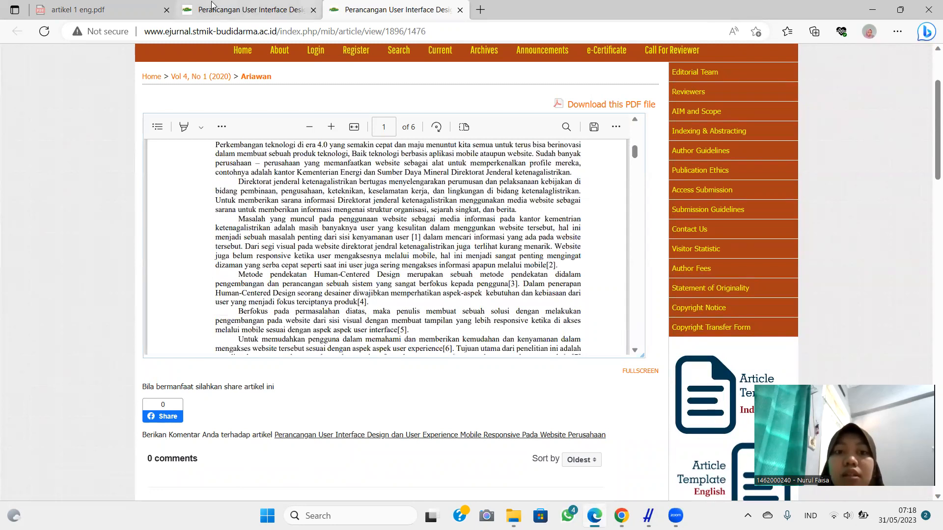
scroll(308, 202, "down", 1)
scroll(308, 201, "down", 10)
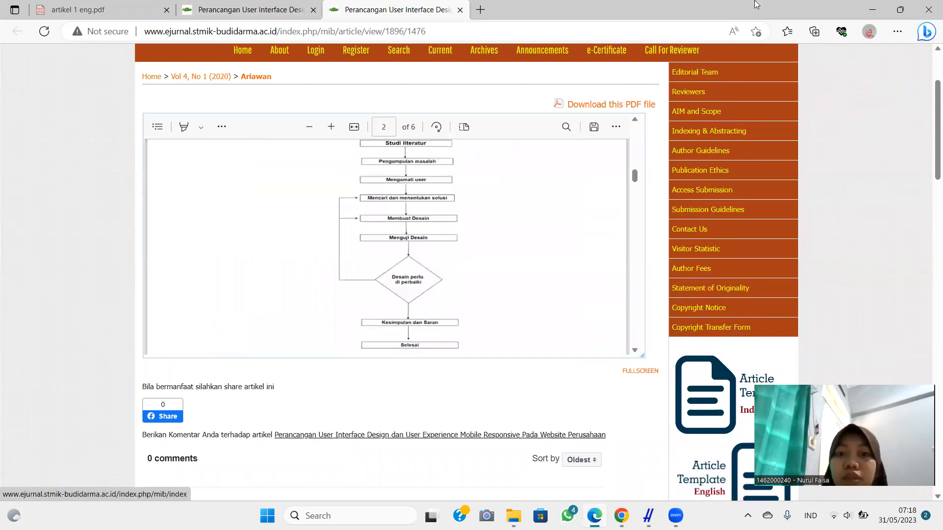
left_click(876, 5)
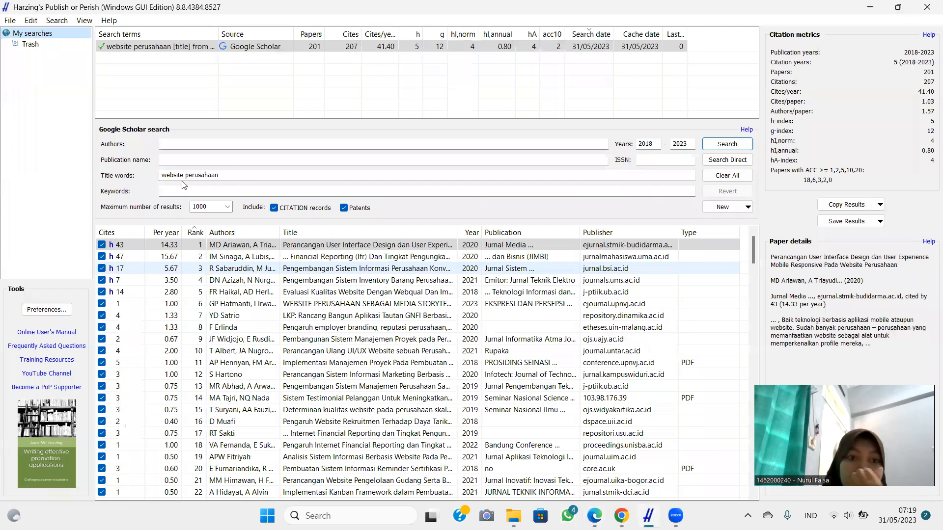
- Replace the title words with "design ui/ux" and run the Google Scholar search again
left_click(124, 182)
key("BackSpace")
key("BackSpace")
key("BackSpace")
key("BackSpace")
key("BackSpace")
key("BackSpace")
key("BackSpace")
key("BackSpace")
key("BackSpace")
key("BackSpace")
key("BackSpace")
key("BackSpace")
key("BackSpace")
key("BackSpace")
key("BackSpace")
key("BackSpace")
key("BackSpace")
key("BackSpace")
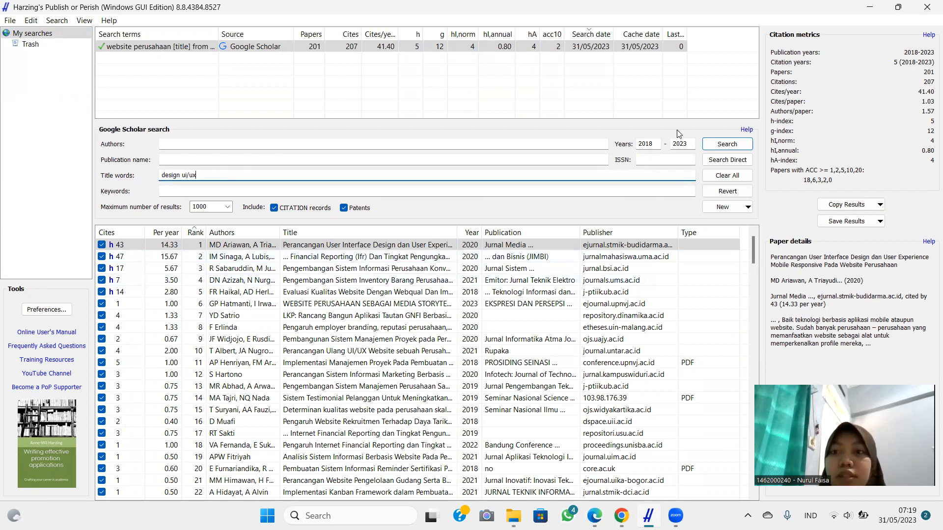
left_click(722, 146)
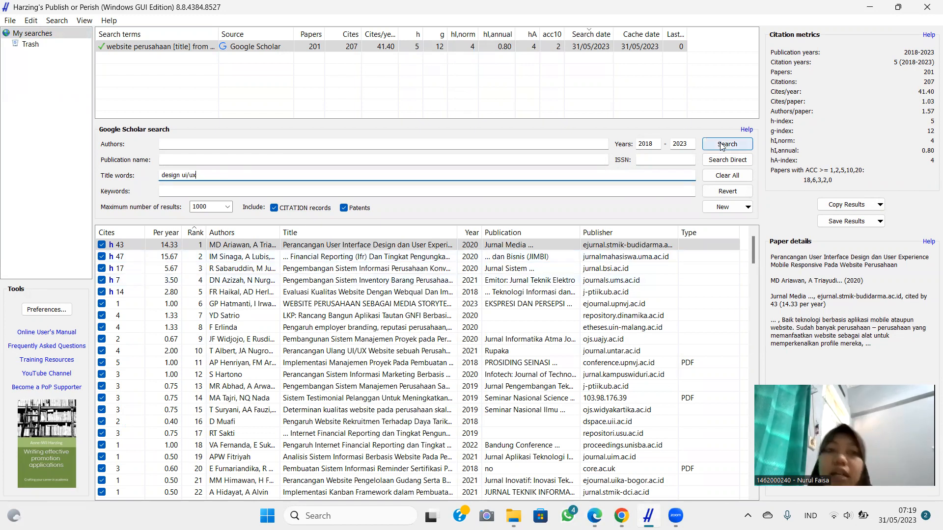
left_click(722, 146)
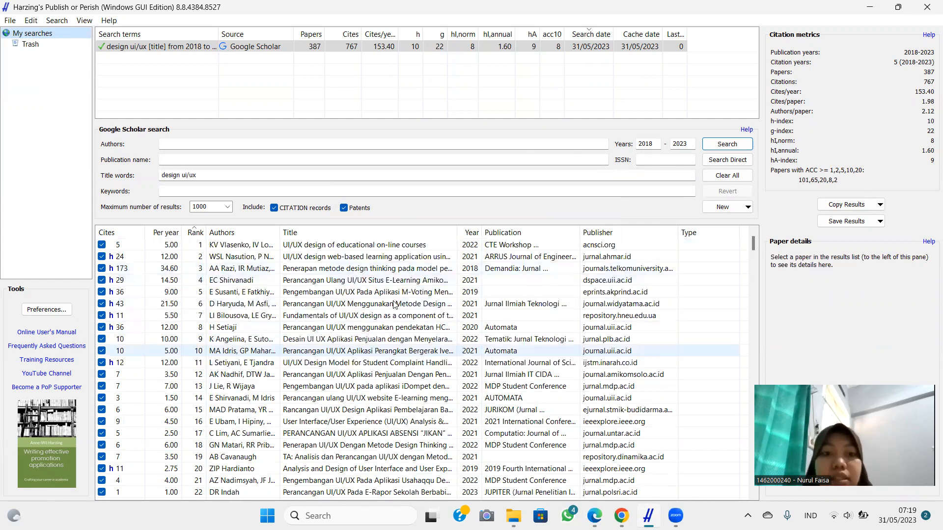
- Widen the Title column and look through the list of design ui/ux papers
left_click_drag(457, 232, 501, 235)
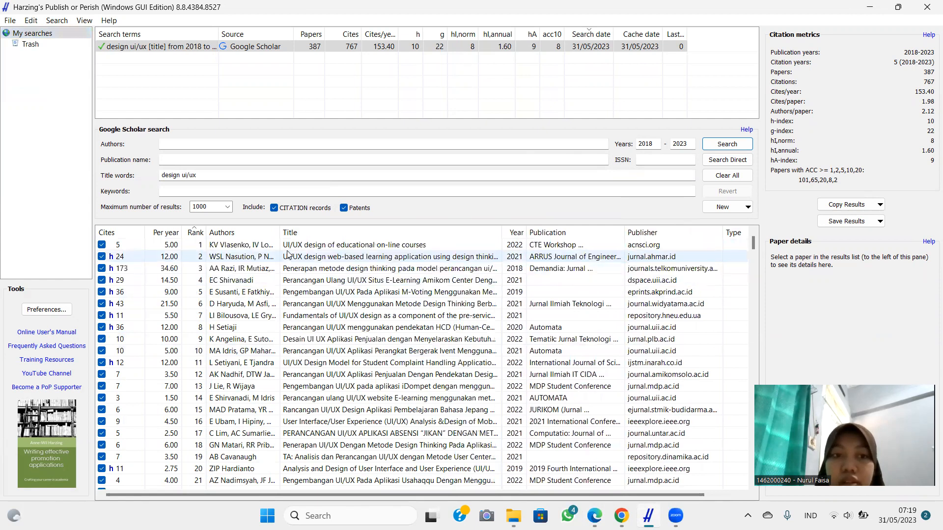
scroll(229, 412, "down", 8)
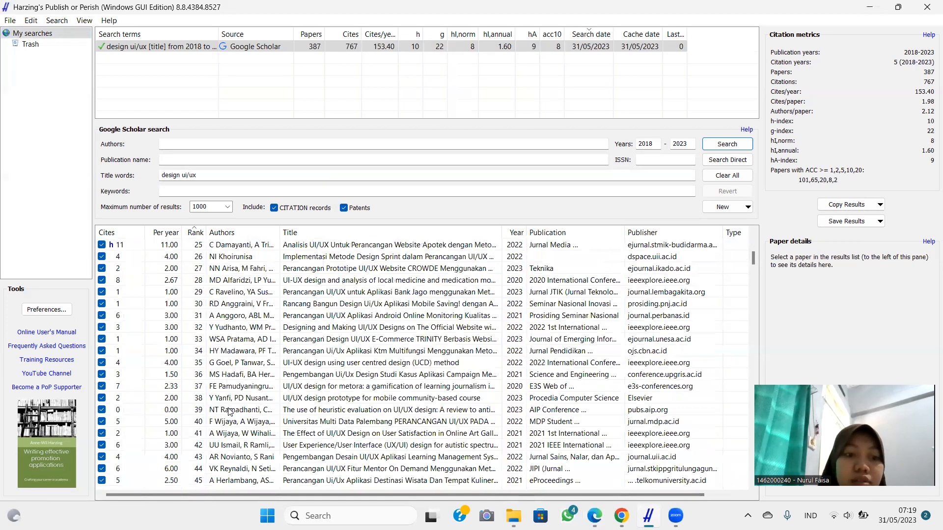
scroll(229, 412, "down", 8)
scroll(228, 412, "up", 8)
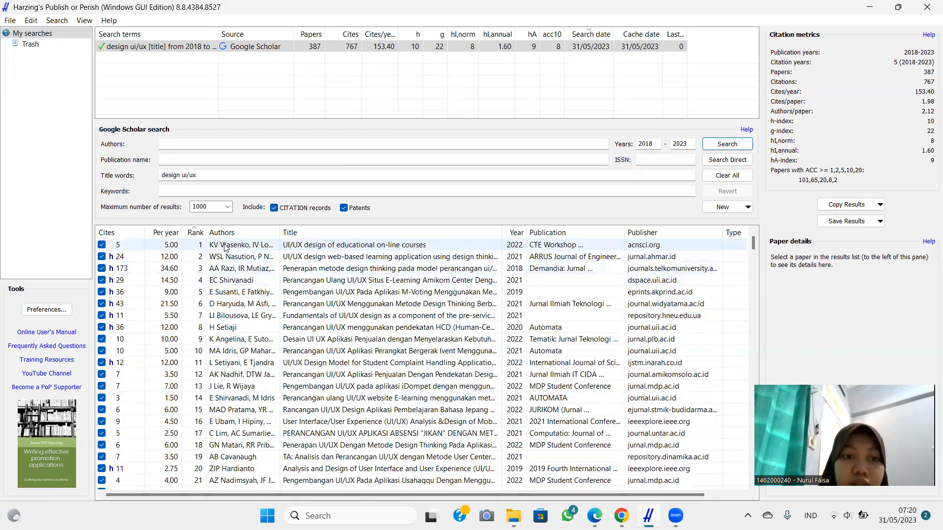
- Examine the paper details of the first- and third-ranked results and browse the lower-ranked papers
left_click(384, 248)
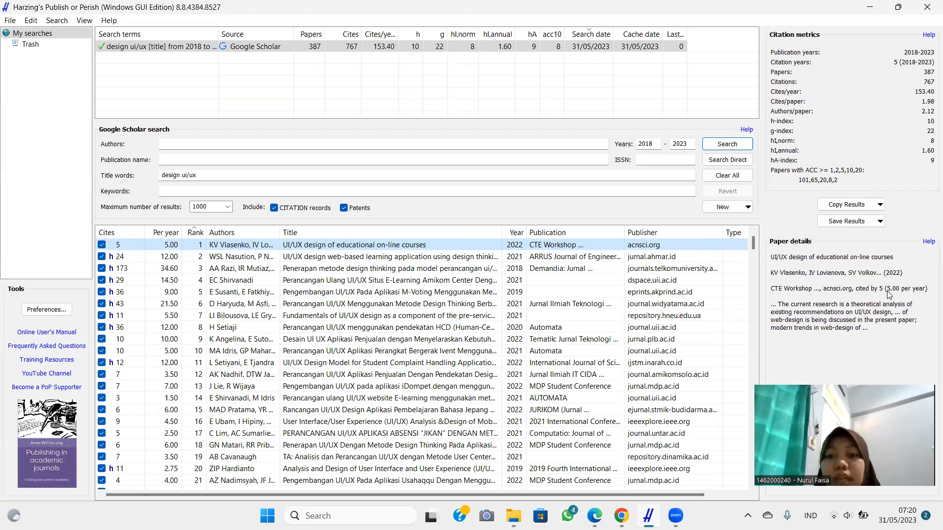
left_click(133, 273)
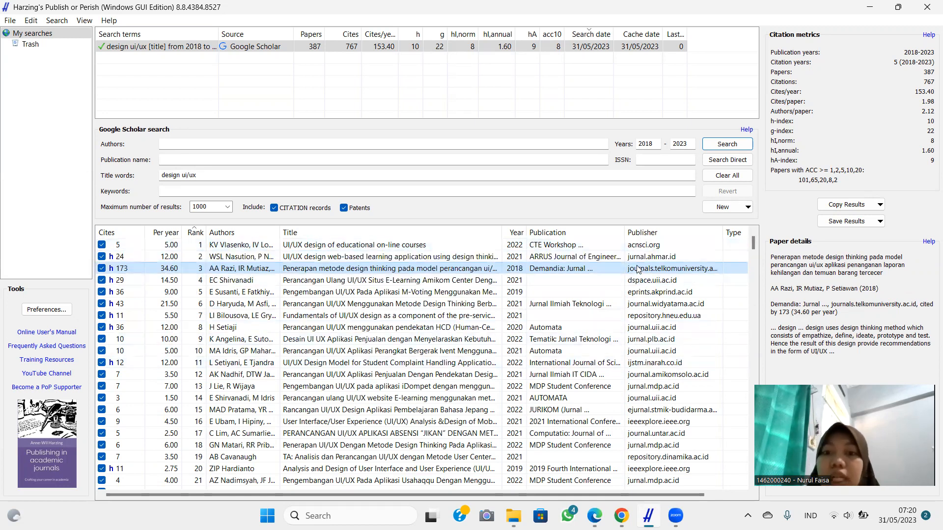
scroll(333, 331, "down", 4)
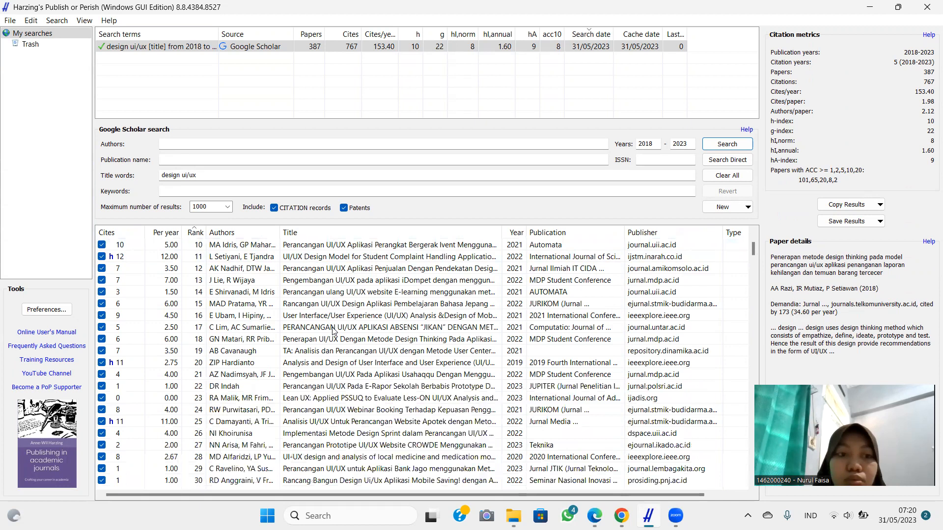
scroll(333, 330, "down", 6)
scroll(333, 331, "up", 10)
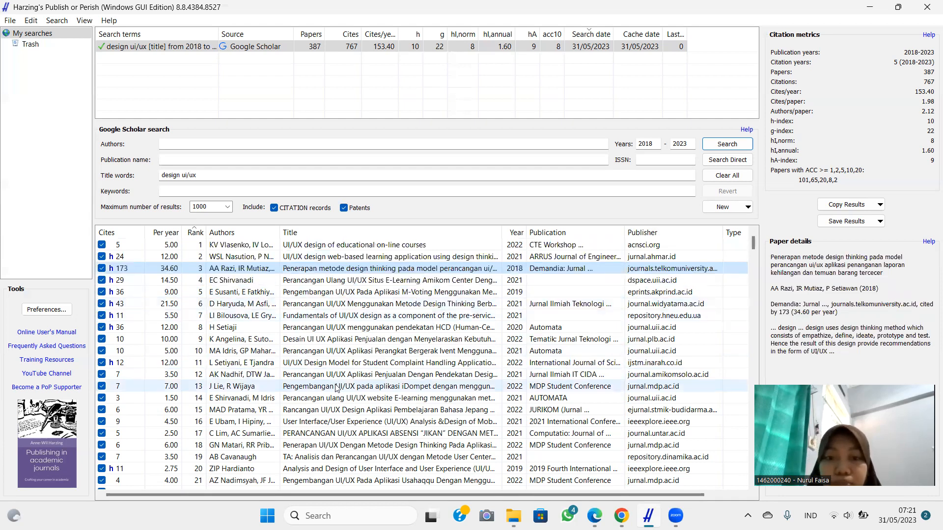
scroll(351, 309, "down", 1)
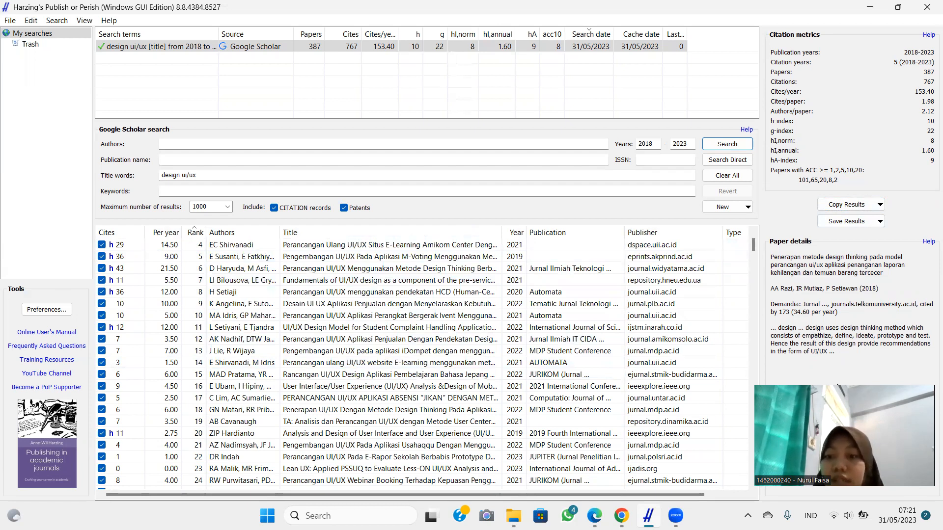
left_click(622, 515)
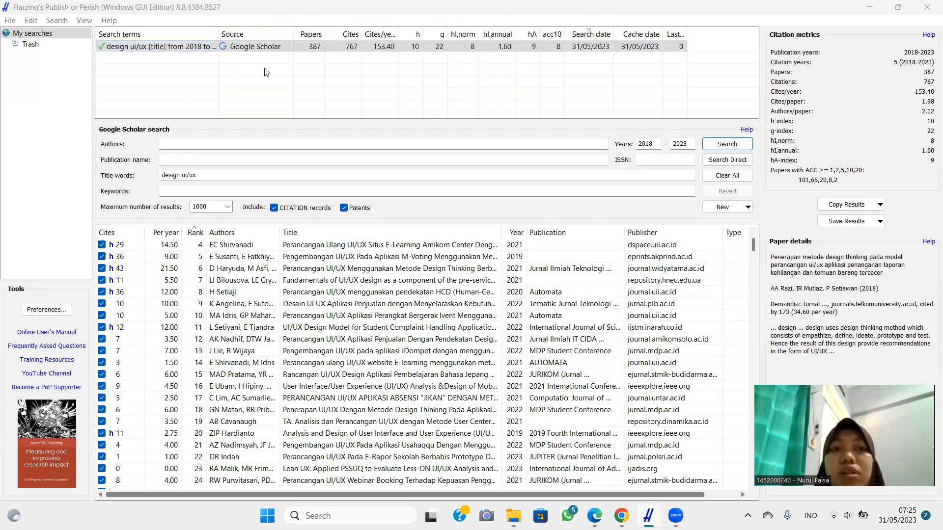
- Create a new Google Scholar search with the keywords "deep learning", run it, and cancel the robot check
left_click(61, 22)
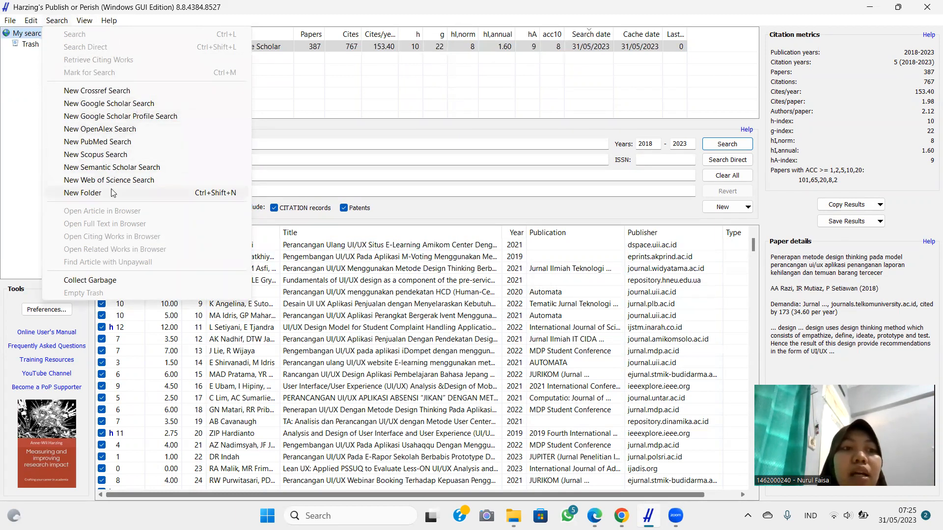
left_click(114, 104)
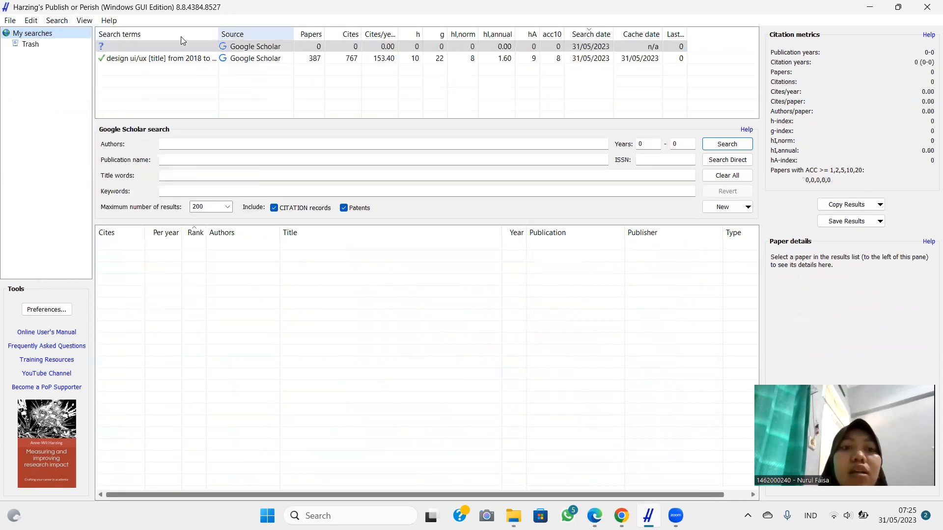
left_click(238, 165)
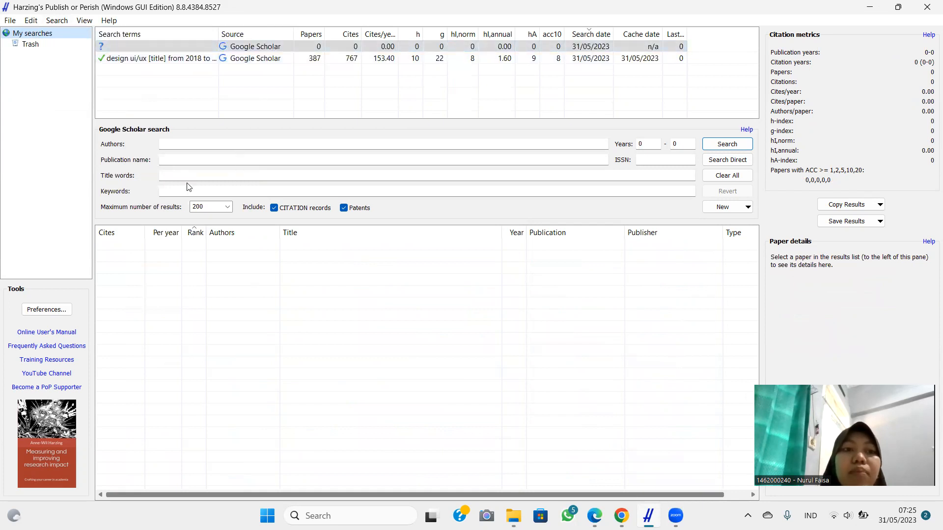
left_click(201, 195)
type("deep learning")
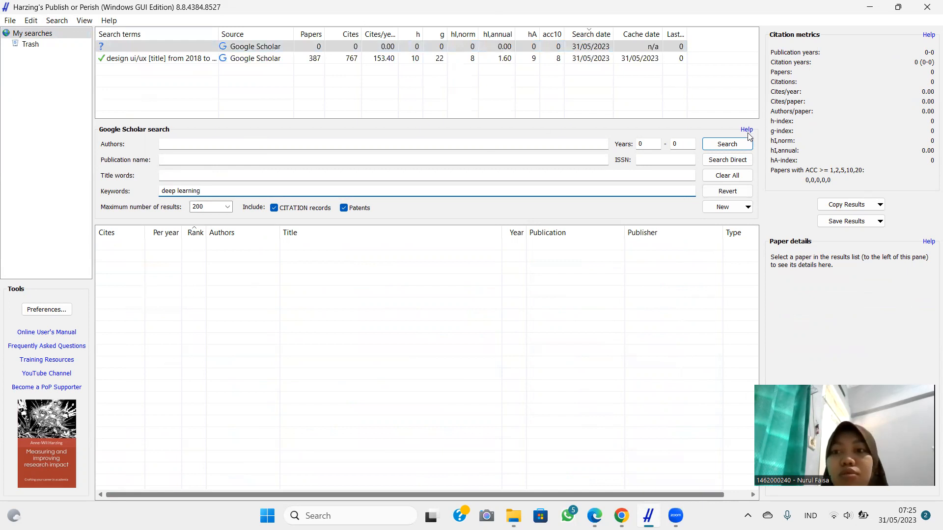
left_click(735, 144)
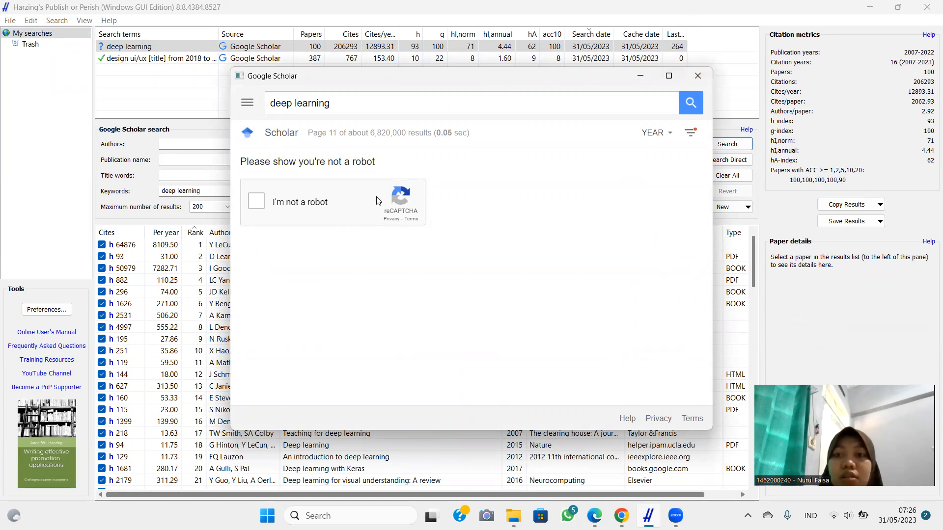
left_click(695, 81)
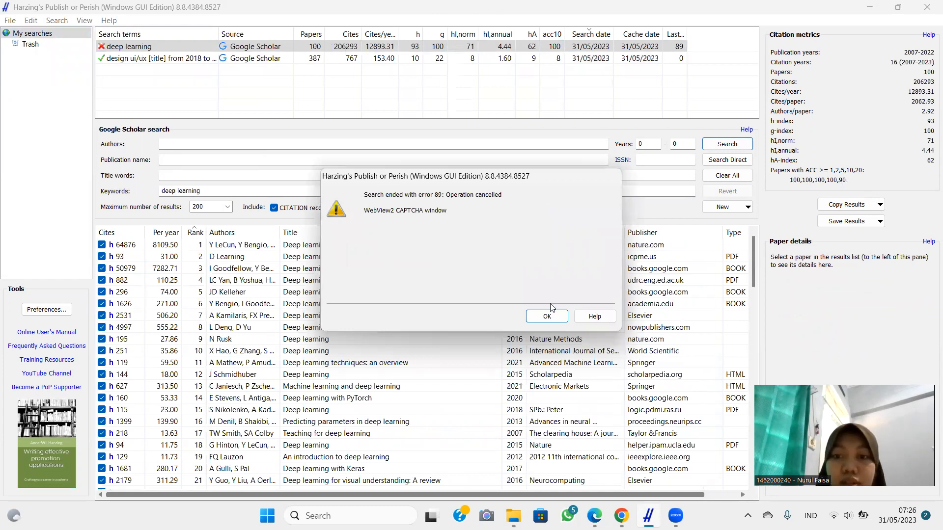
left_click(553, 317)
- Look through the titles, years and publishers of the deep learning papers in the results list
scroll(179, 389, "down", 13)
scroll(179, 390, "down", 13)
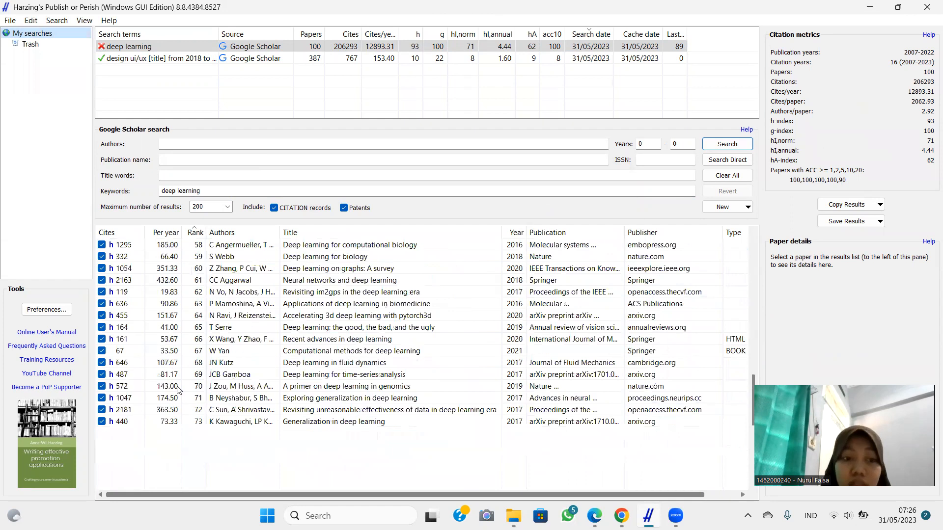
scroll(178, 389, "up", 20)
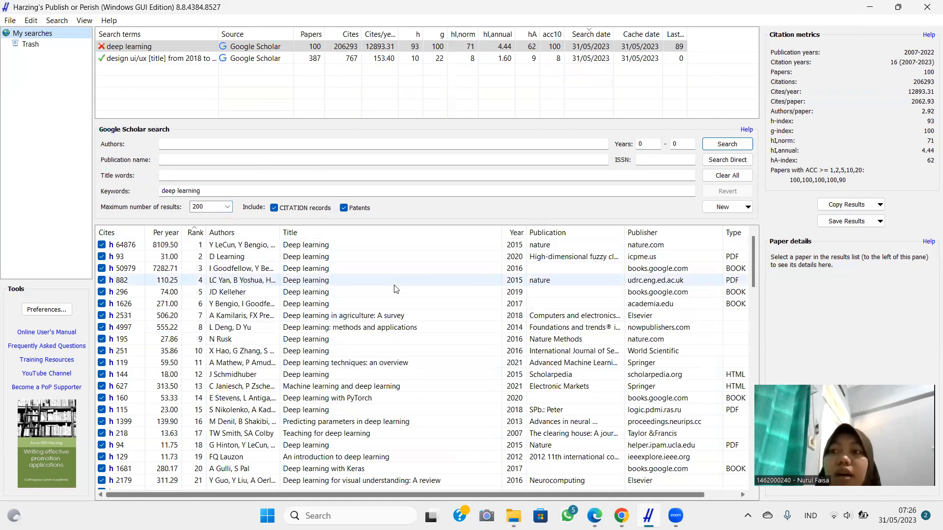
scroll(447, 407, "down", 10)
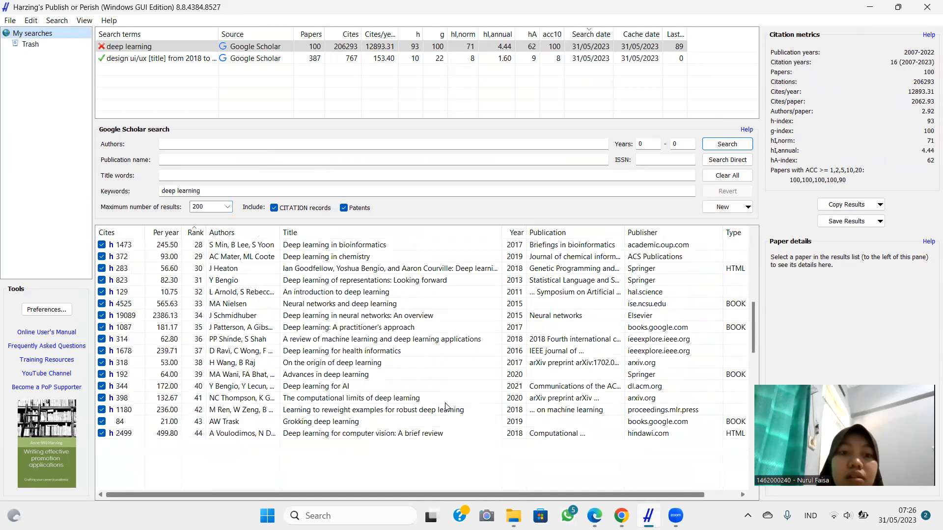
- Browse the deep learning results through to the last-ranked papers and widen the Authors column
scroll(447, 407, "up", 10)
scroll(447, 407, "down", 20)
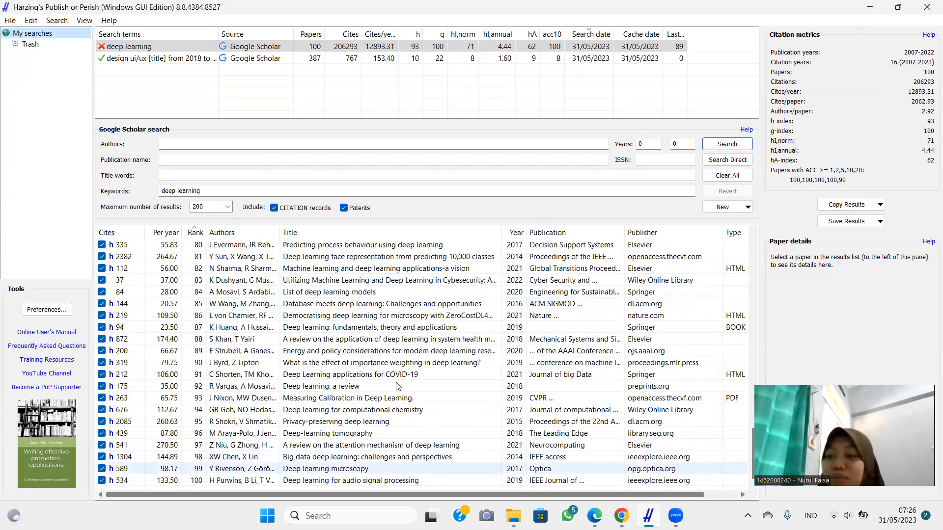
scroll(432, 254, "up", 2)
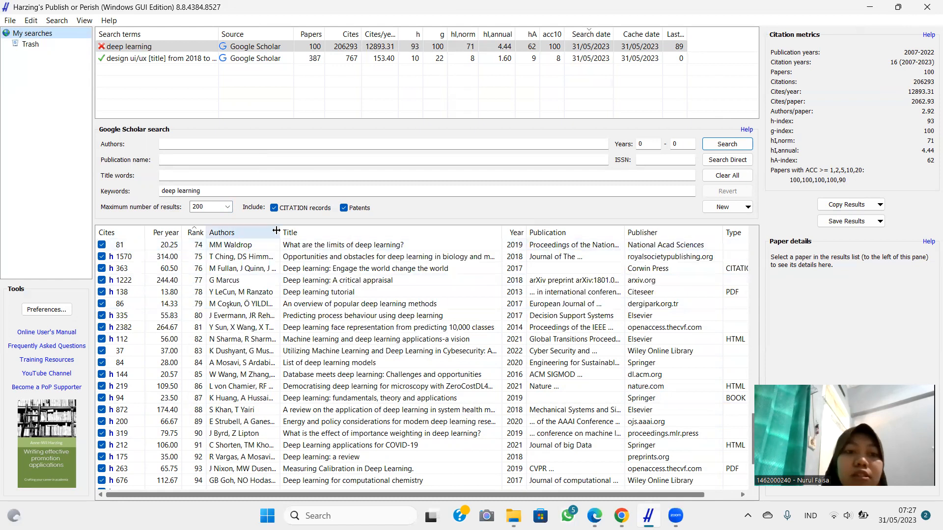
left_click_drag(279, 231, 303, 230)
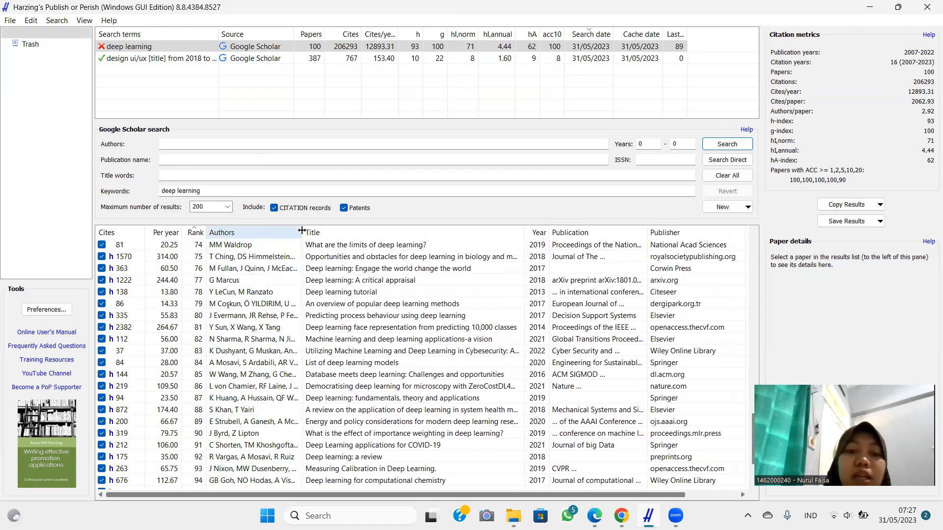
scroll(303, 368, "up", 20)
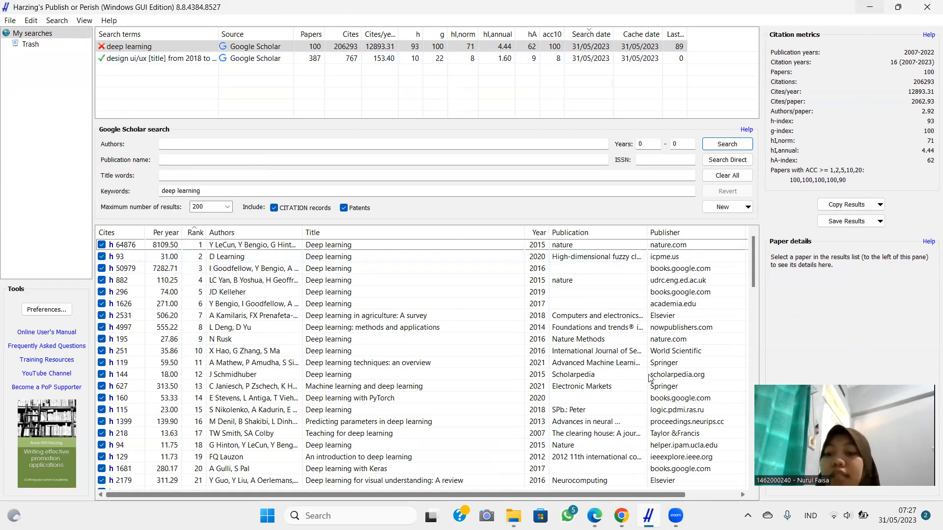
- Switch to Chrome and open paperpal.com in a new tab
key("alt+Tab")
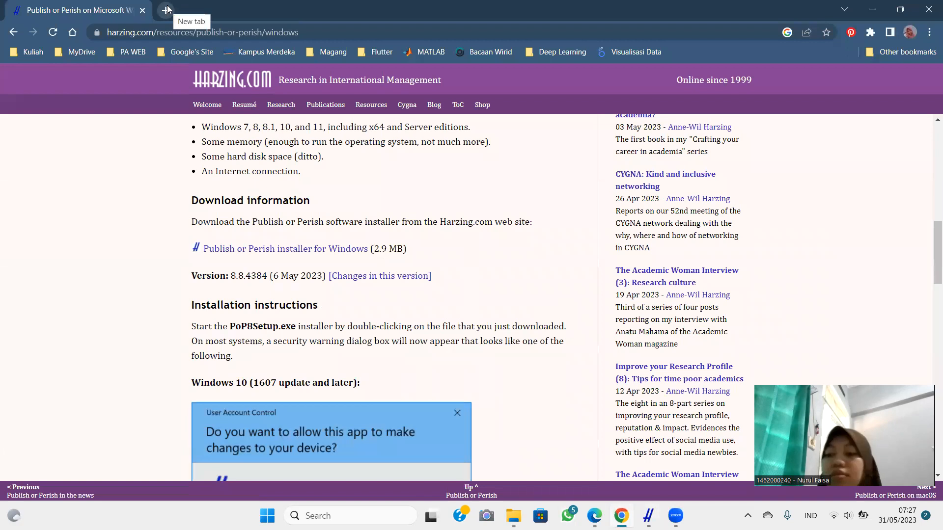
left_click(167, 9)
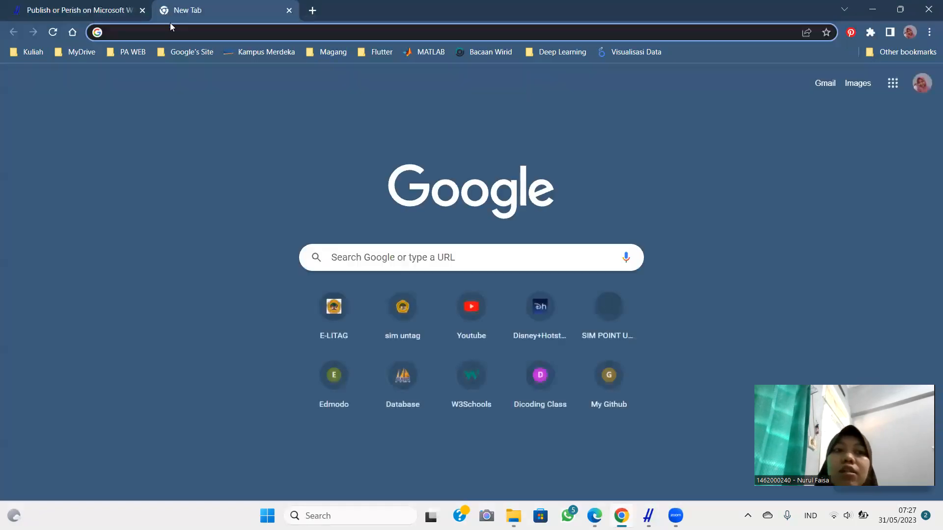
left_click(171, 33)
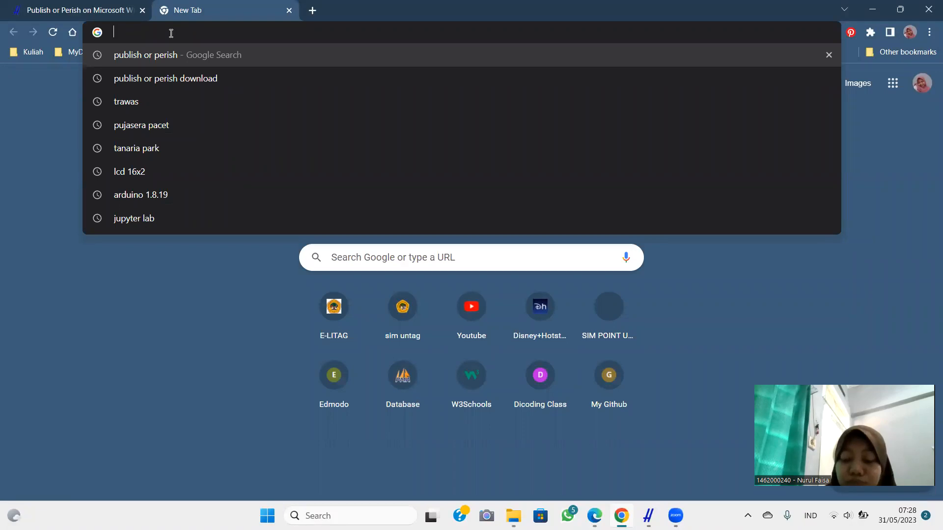
type("p")
key("BackSpace")
key("BackSpace")
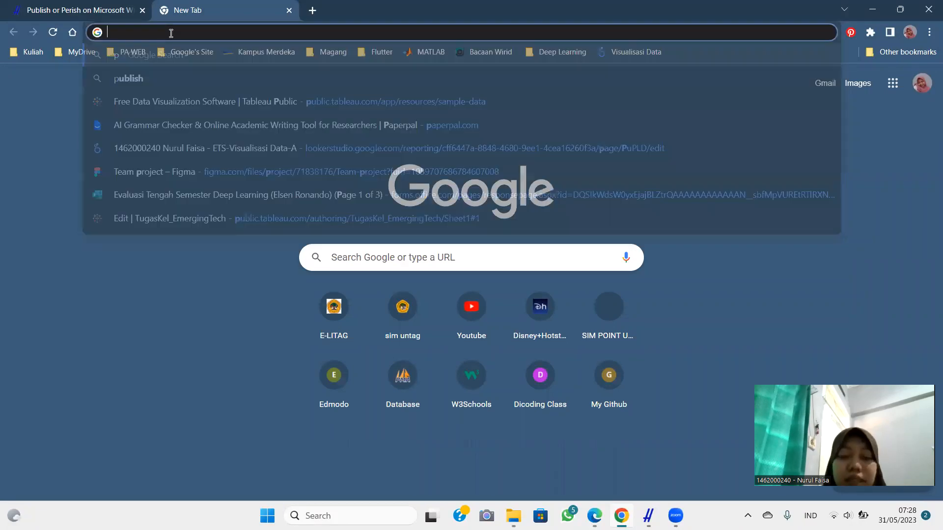
type("paper")
key("Right")
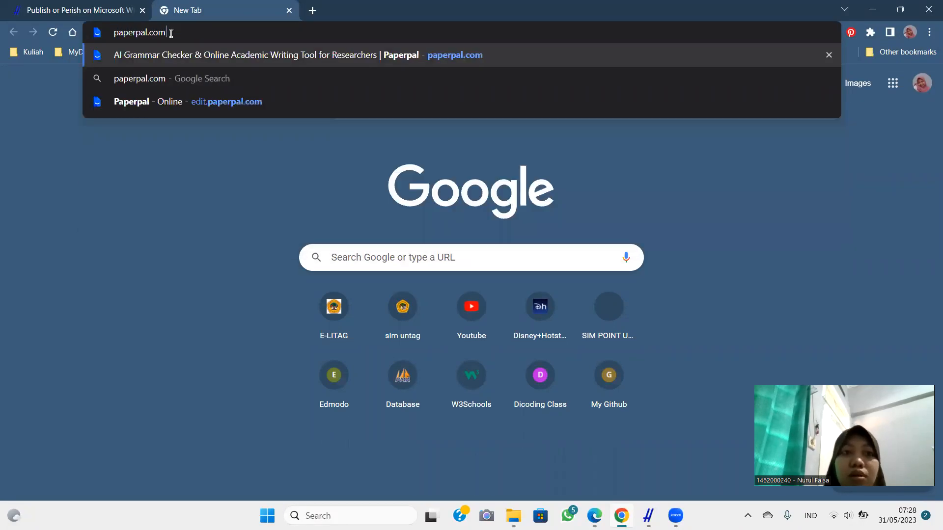
key("Return")
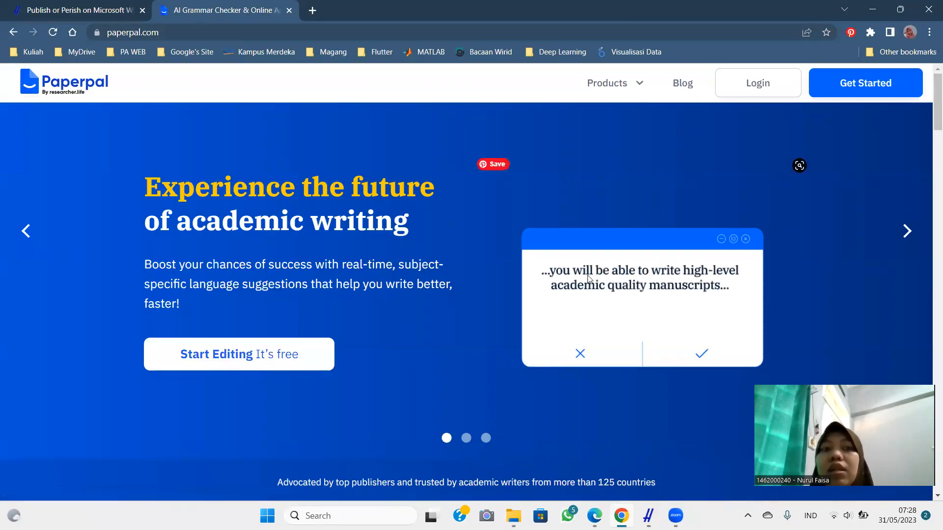
- Look over the Paperpal home page and open its online editor
scroll(465, 270, "down", 5)
scroll(466, 270, "up", 5)
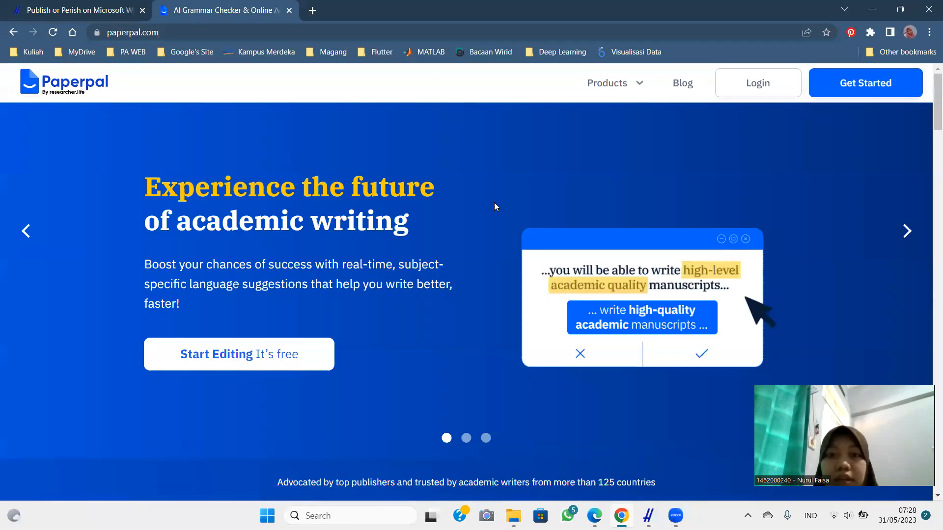
left_click(848, 85)
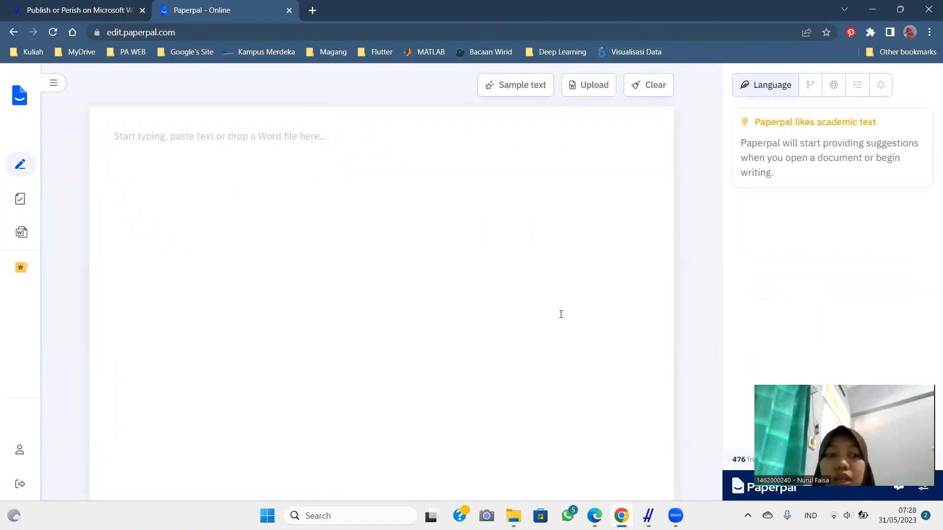
- View the Paperpal account's profile and membership details, and return to the empty editor
left_click(13, 460)
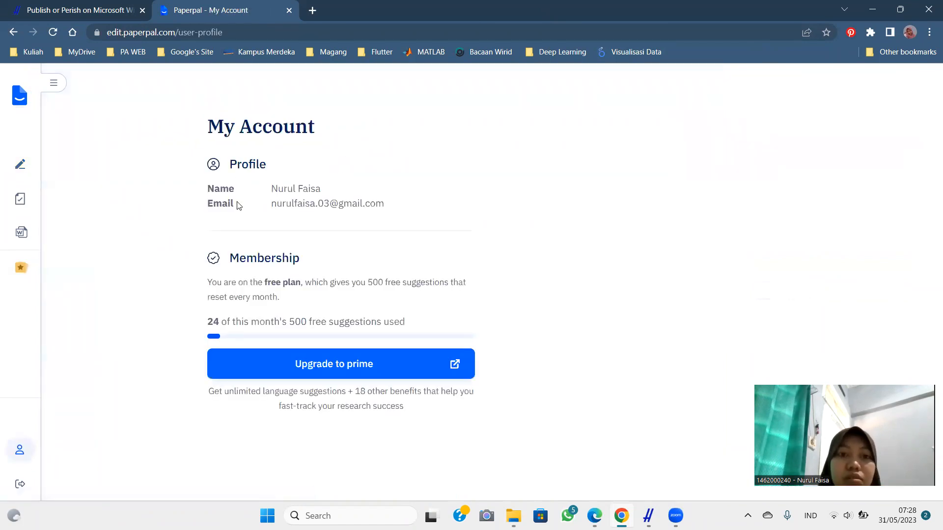
left_click(14, 32)
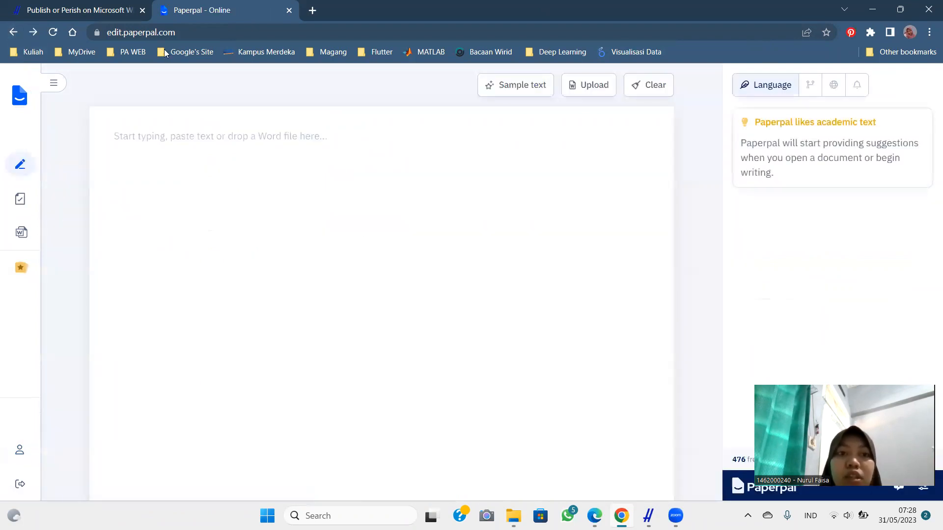
left_click(310, 149)
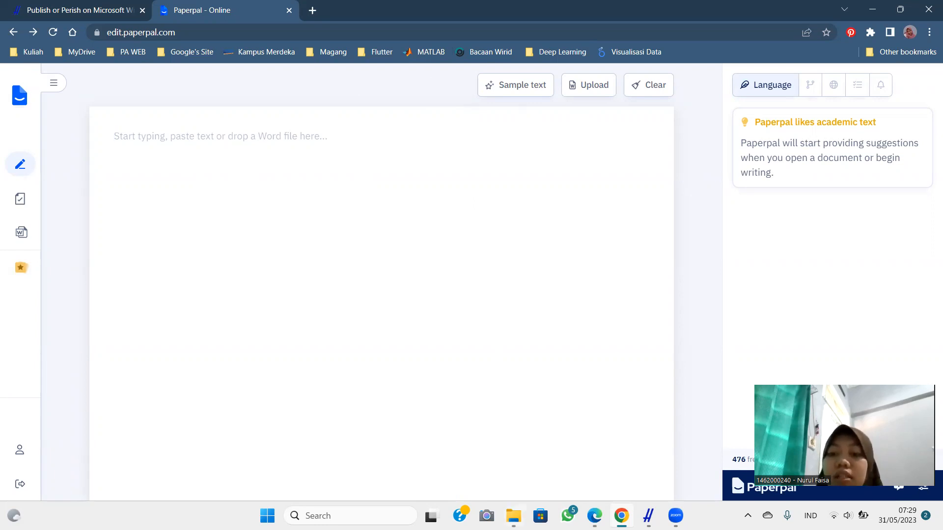
- Switch to Edge, bring up artikel 1 eng.pdf and examine the article's opening pages, title and summary
key("alt+Tab")
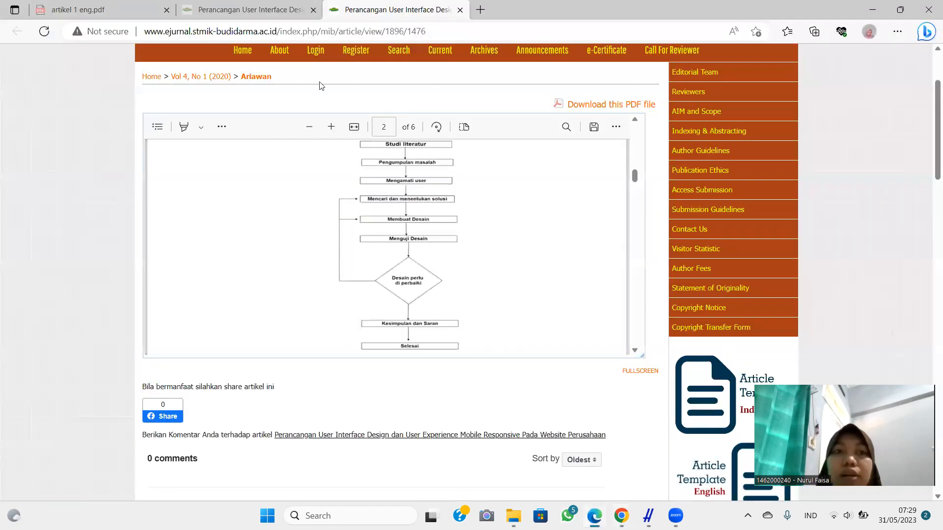
left_click(55, 10)
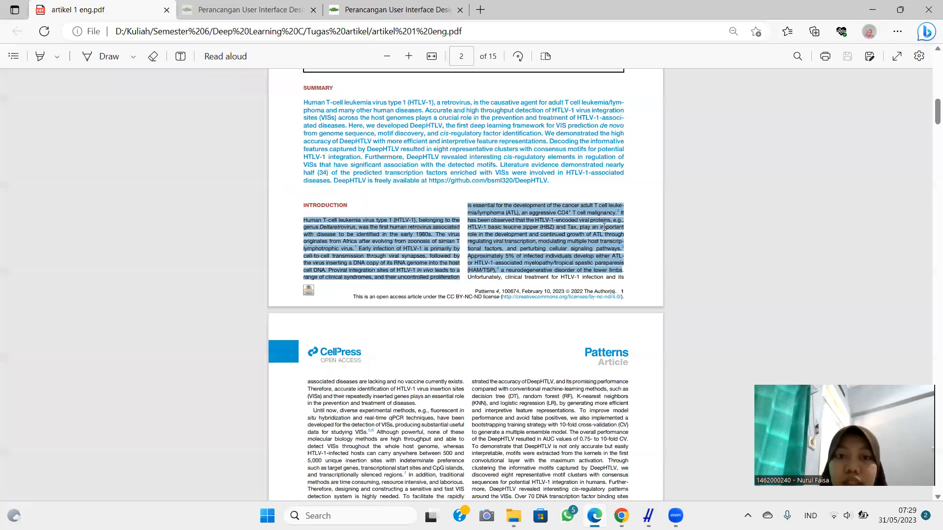
scroll(604, 228, "down", 3)
scroll(604, 228, "up", 9)
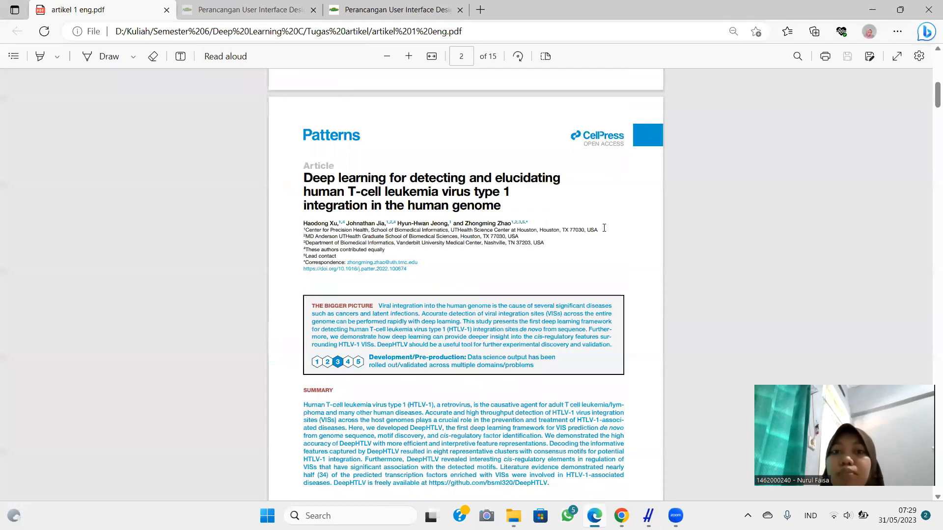
scroll(604, 228, "up", 5)
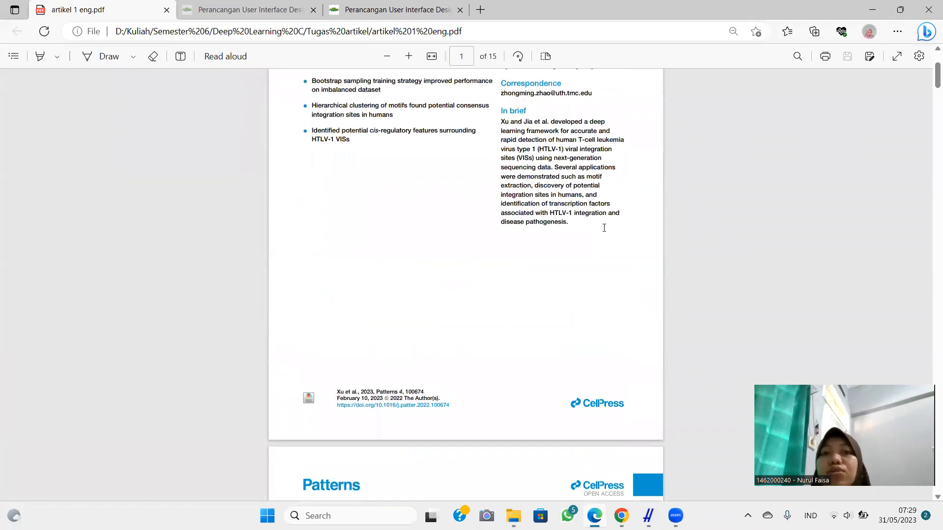
scroll(605, 228, "down", 8)
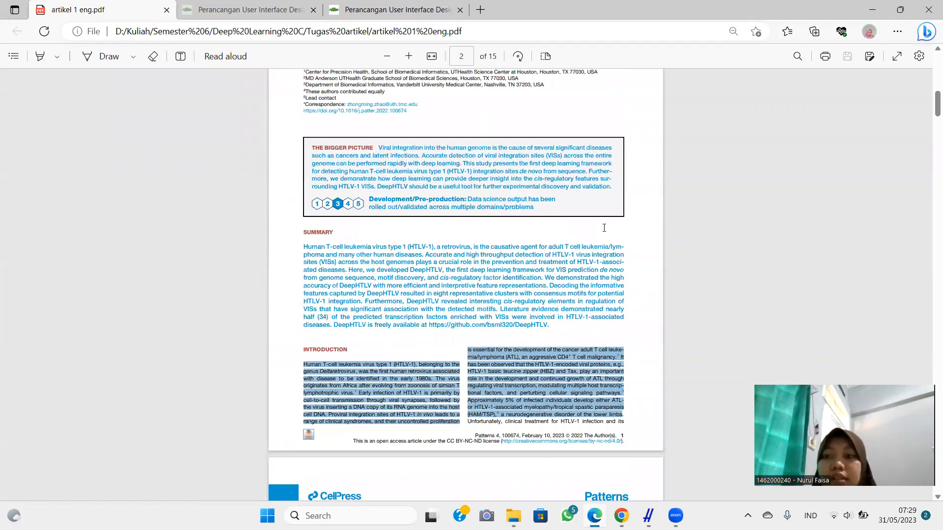
scroll(604, 227, "down", 1)
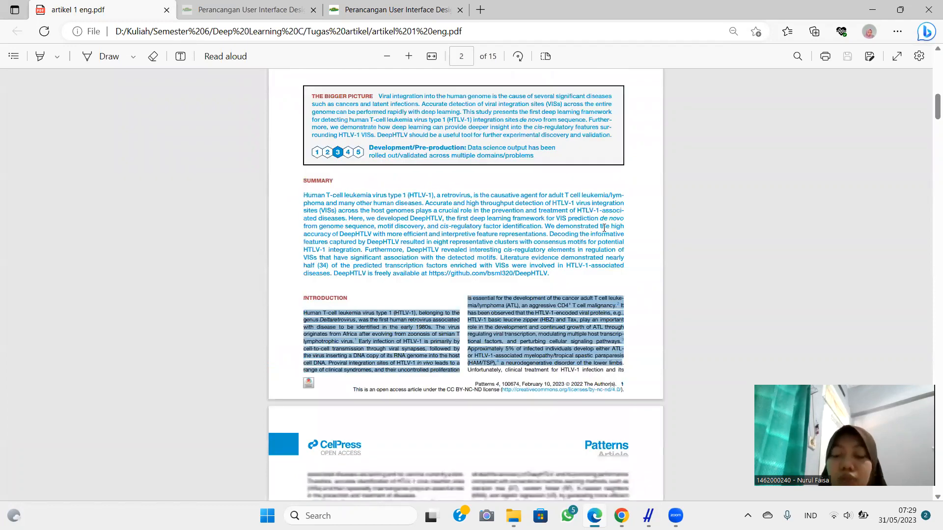
scroll(604, 227, "down", 2)
left_click(633, 219)
scroll(633, 219, "up", 1)
scroll(634, 218, "up", 5)
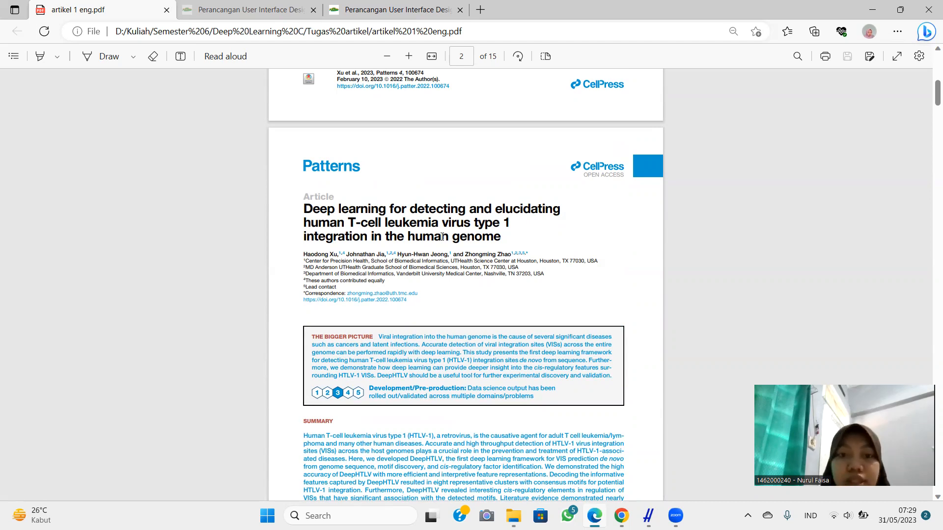
scroll(499, 323, "down", 4)
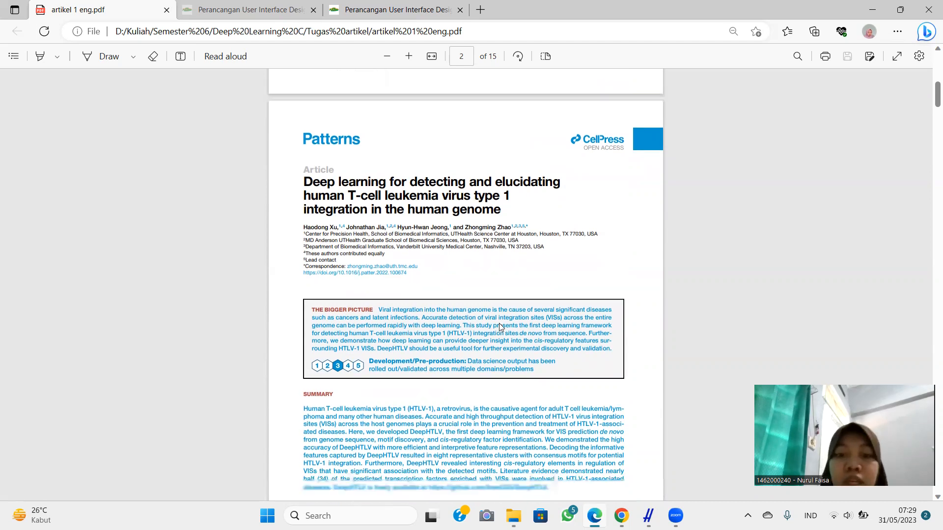
scroll(500, 327, "up", 4)
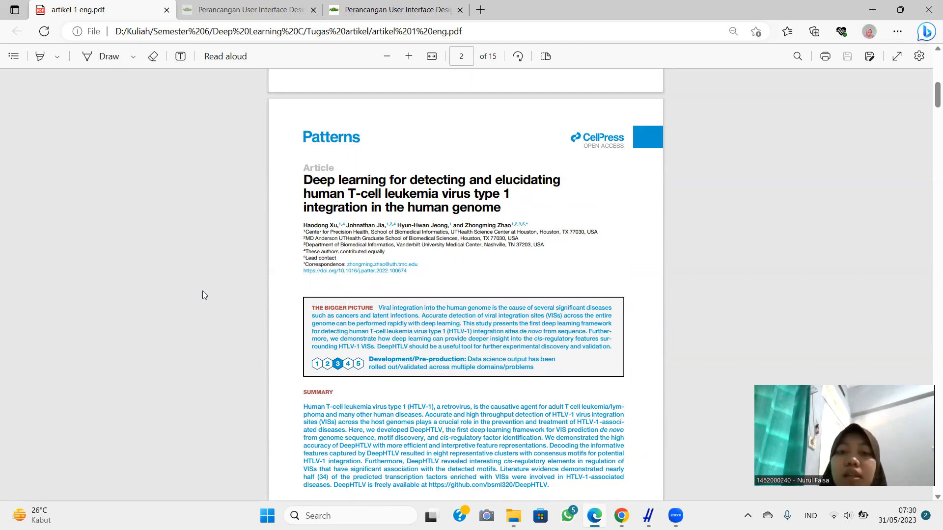
- Copy the article's Introduction from its first sentence through "treatment of diseases" and paste it into the Paperpal editor in Chrome
scroll(445, 309, "down", 9)
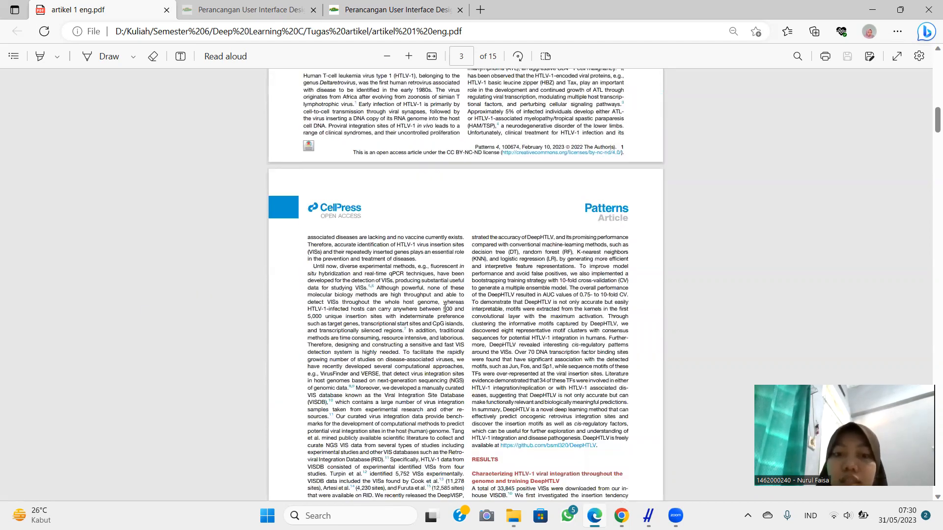
scroll(512, 215, "up", 2)
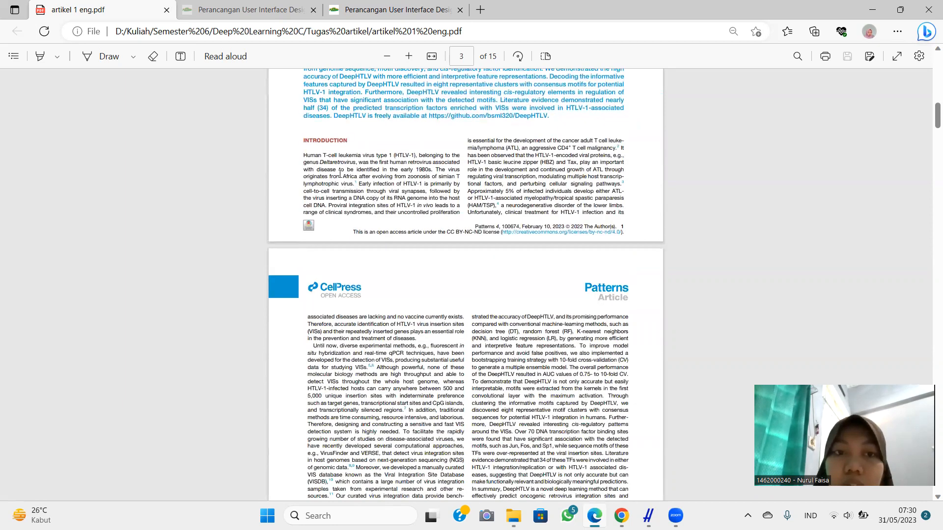
scroll(393, 188, "down", 1)
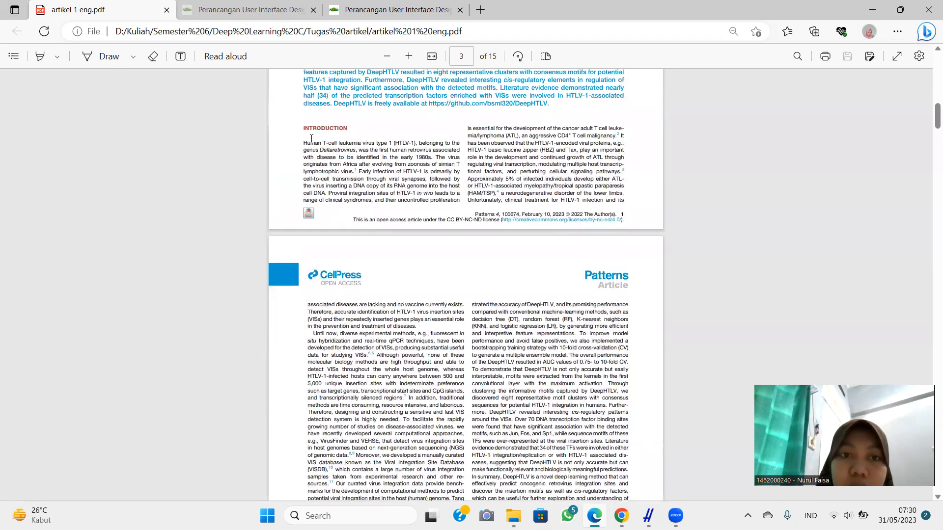
left_click_drag(392, 163, 417, 325)
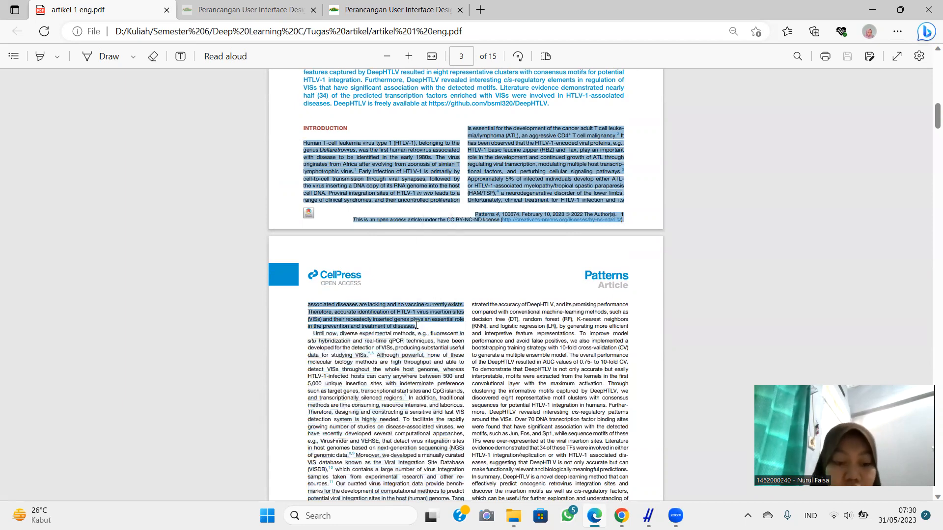
left_click(872, 9)
key("alt+Tab")
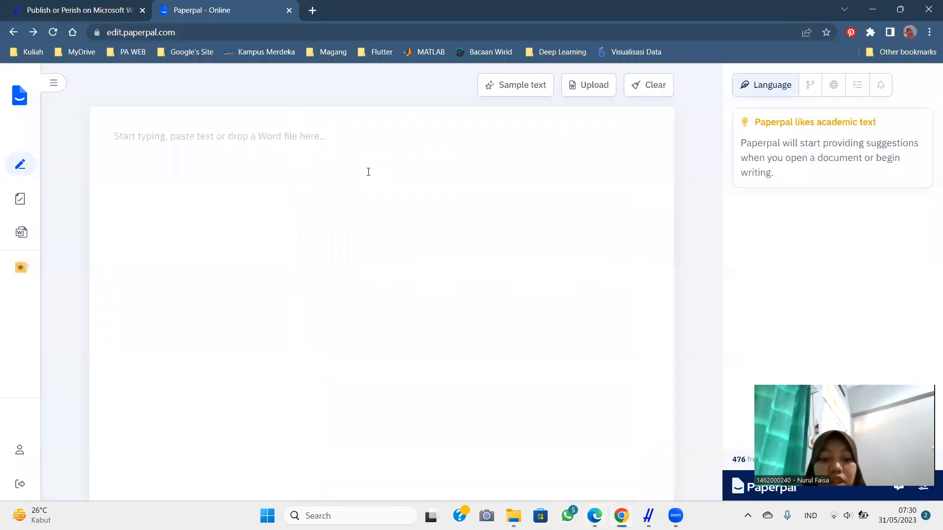
key("ctrl+v")
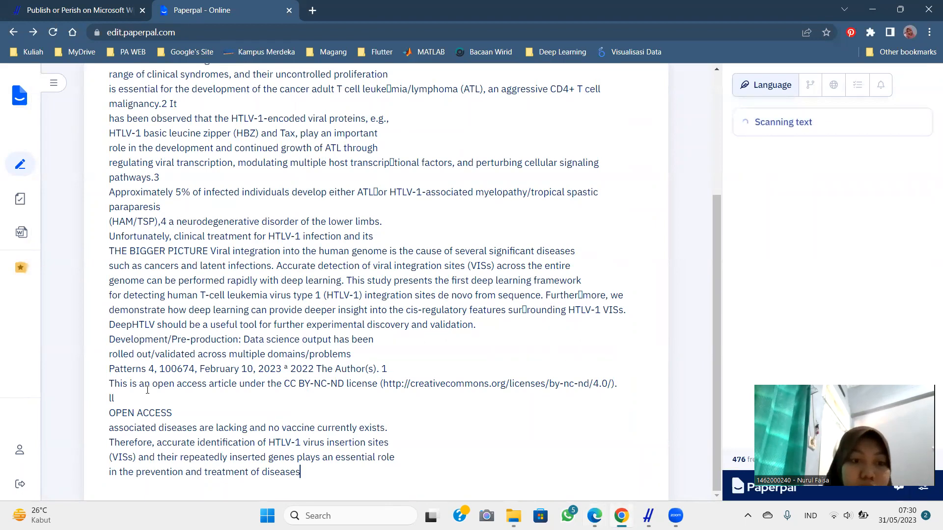
- Delete the stray page text from "THE BIGGER PICTURE" through "OPEN ACCESS" in the pasted Introduction, checking it against the PDF in Edge
left_click_drag(182, 413, 107, 329)
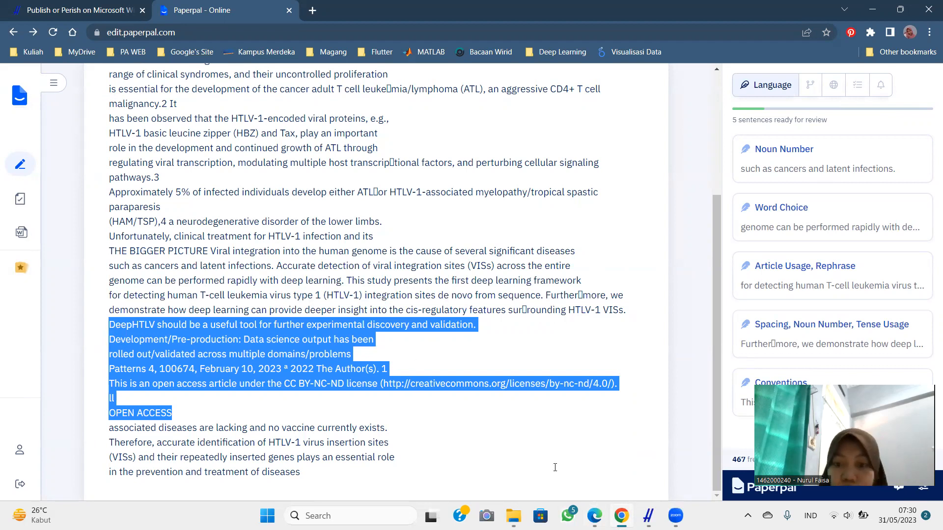
left_click(594, 516)
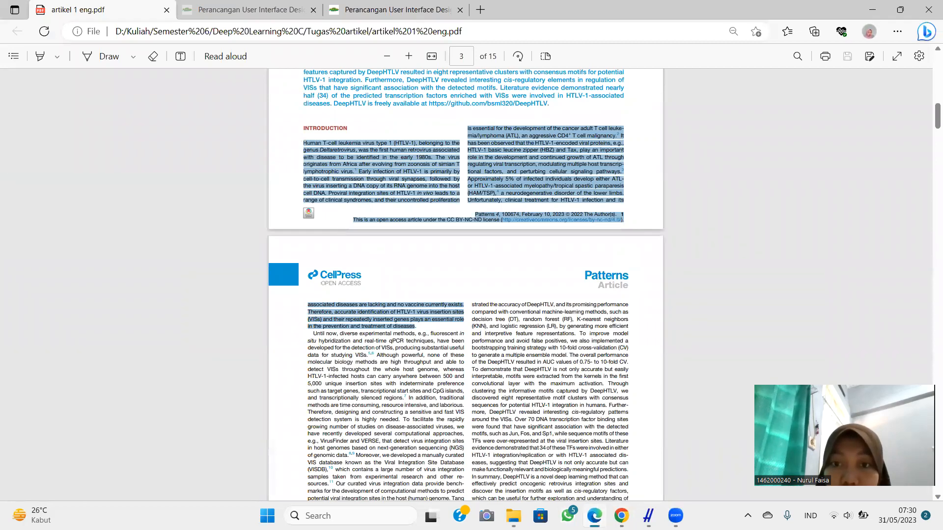
left_click(595, 516)
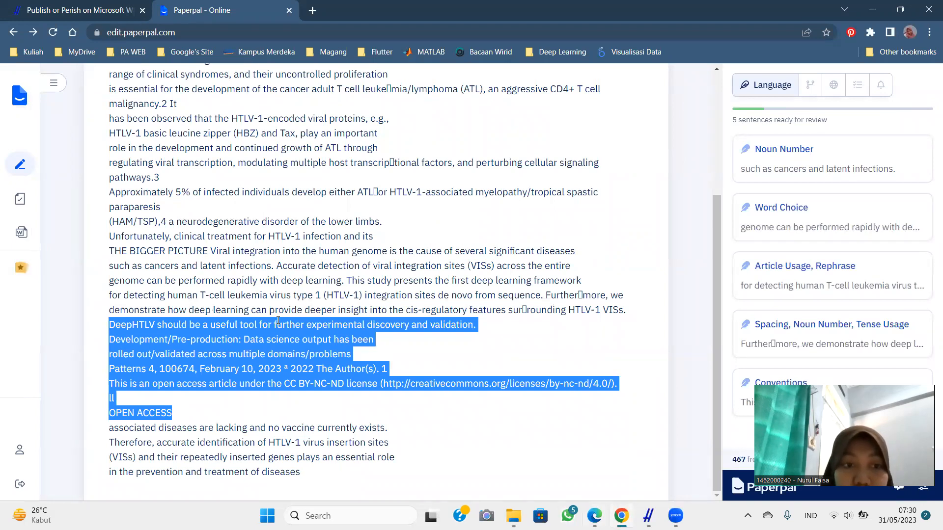
left_click(277, 324)
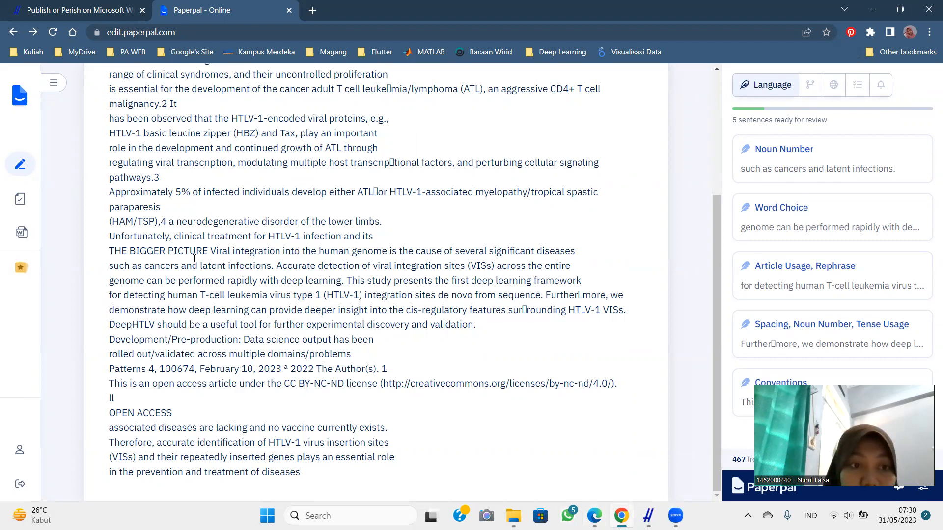
left_click(112, 251)
left_click_drag(109, 251, 175, 413)
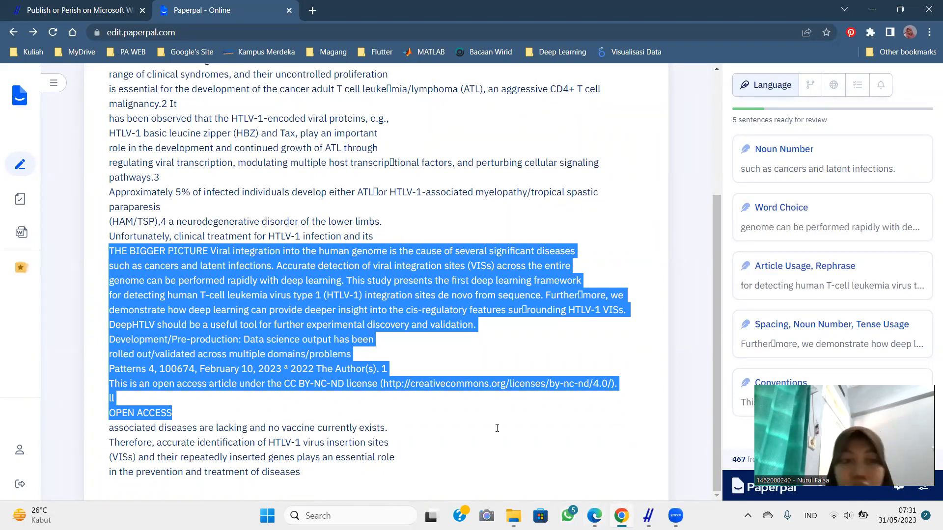
key("BackSpace")
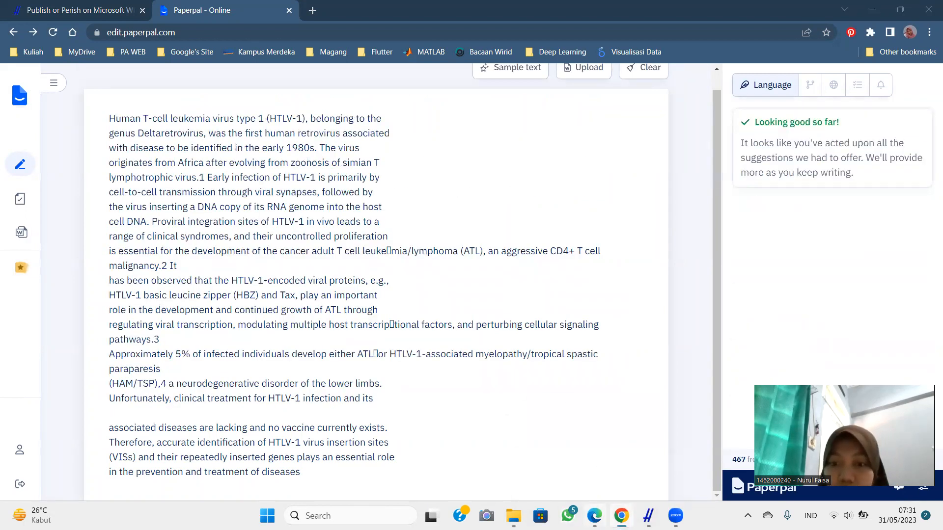
- After rechecking the PDF, join the broken lines from "Unfortunately, clinical treatment" through "treatment of diseases" into continuous text
left_click(594, 516)
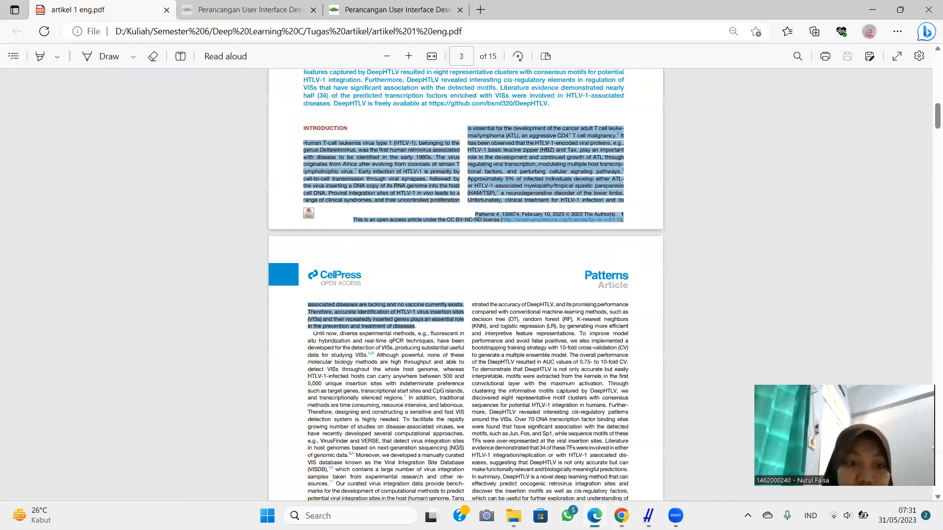
key("alt+Tab")
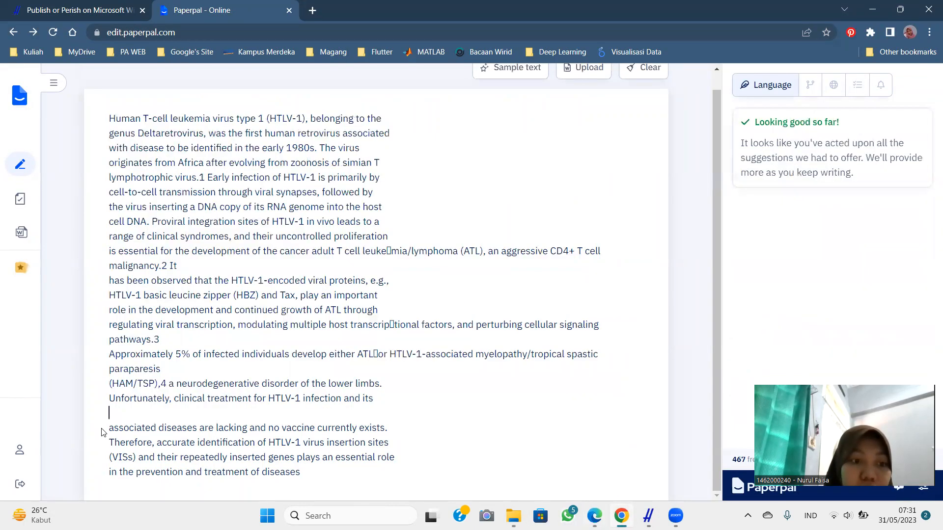
left_click(106, 432)
key("BackSpace")
key("BackSpace")
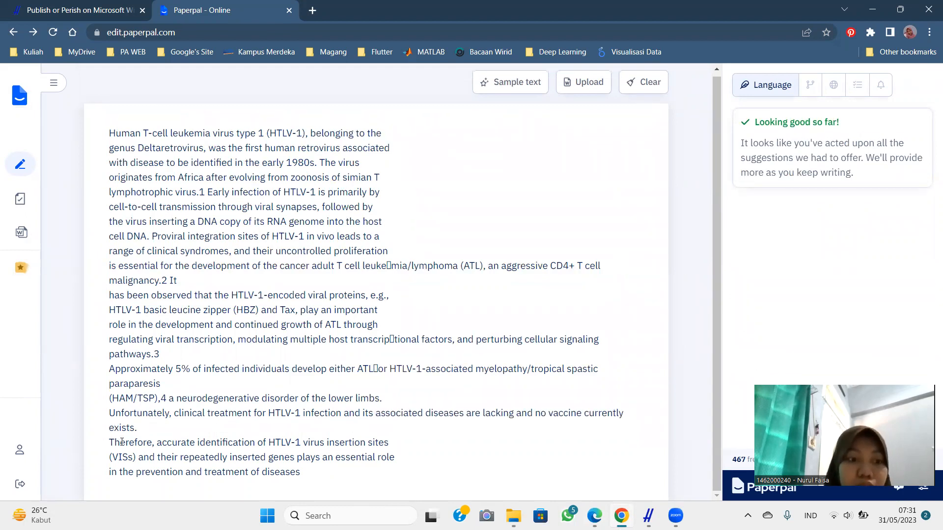
left_click(106, 444)
key("BackSpace")
type(".")
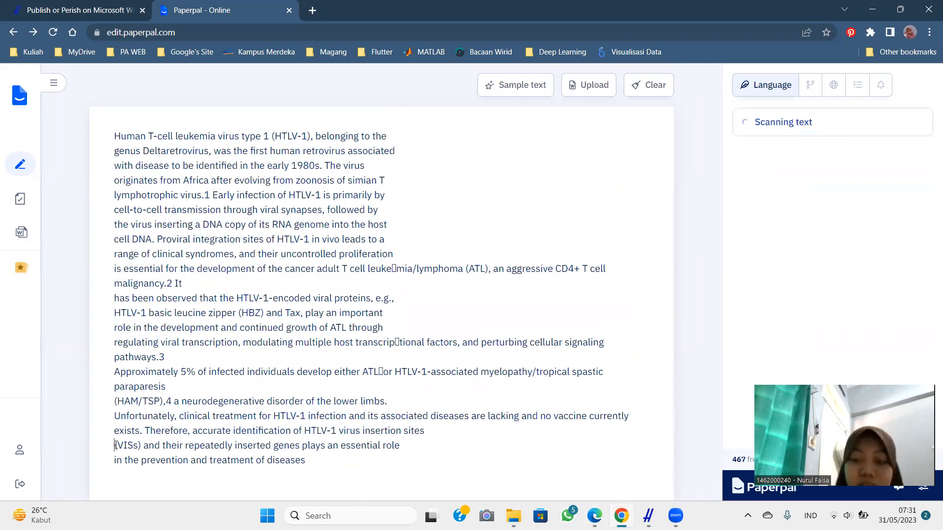
key("BackSpace")
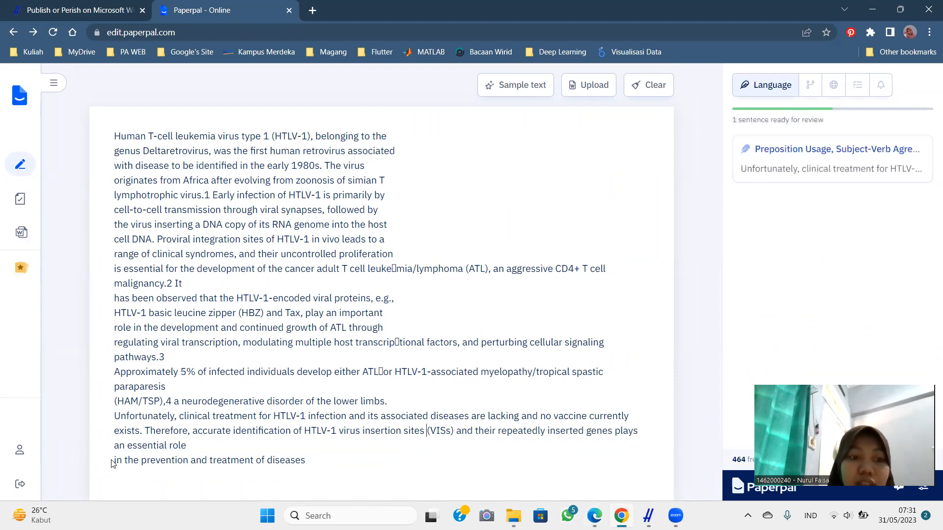
key("BackSpace")
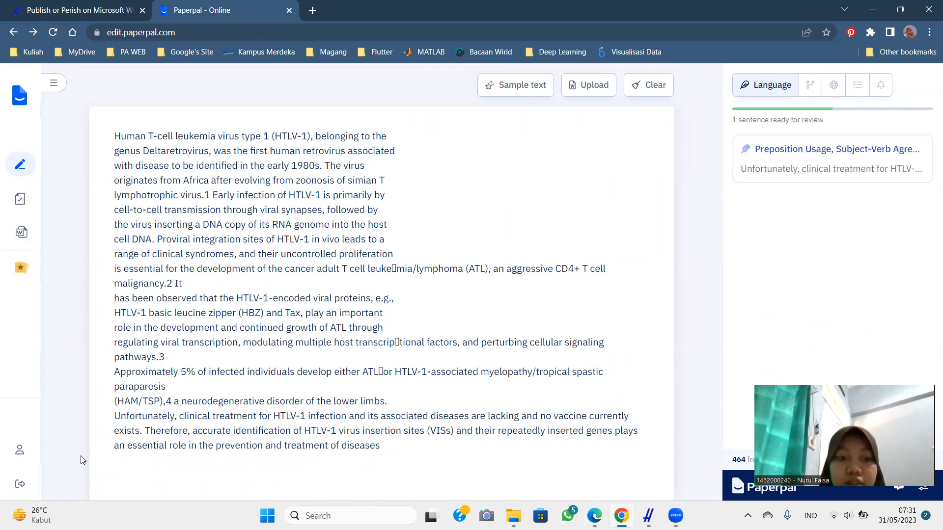
- Join the broken lines from "malignancy.2 It has been observed" through "disorder of the lower limbs", keeping a space between "pathways.3" and "Approximately"
left_click(115, 401)
key("BackSpace")
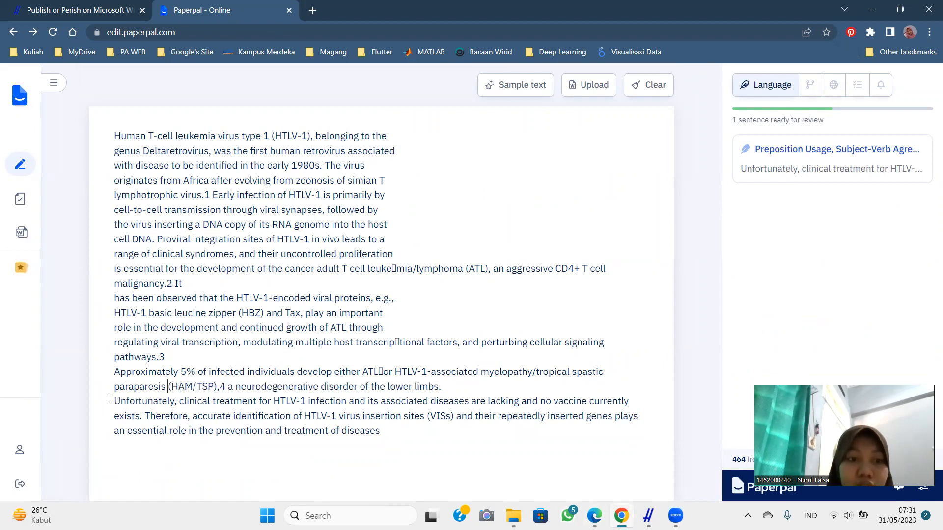
left_click(114, 372)
key("BackSpace")
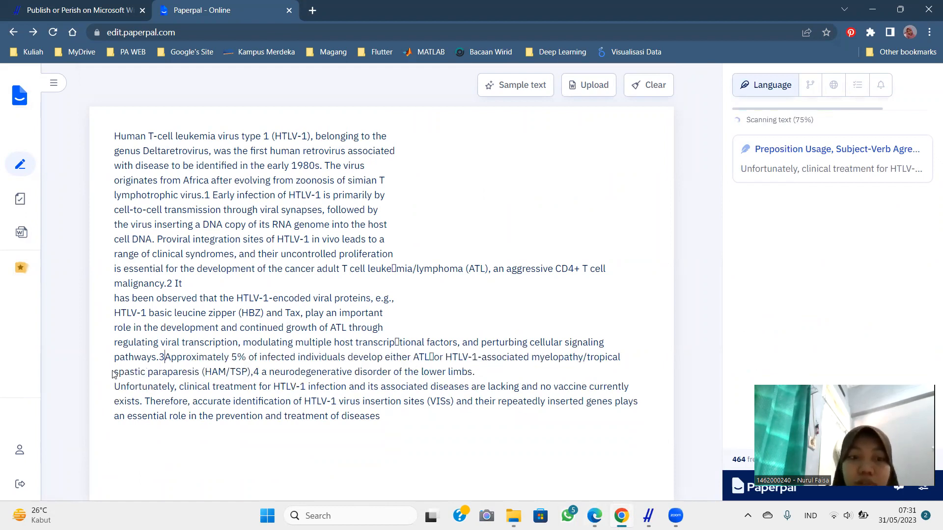
left_click(114, 343)
key("BackSpace")
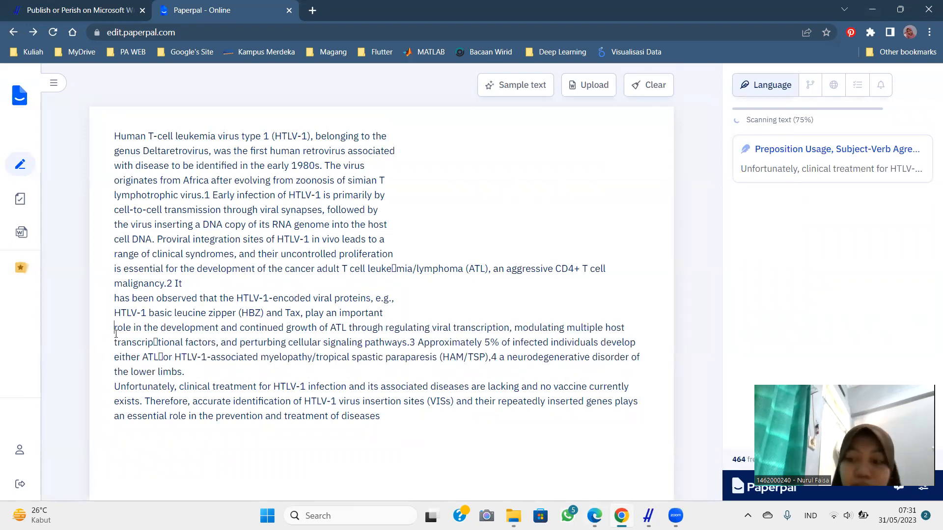
key("BackSpace")
left_click(113, 314)
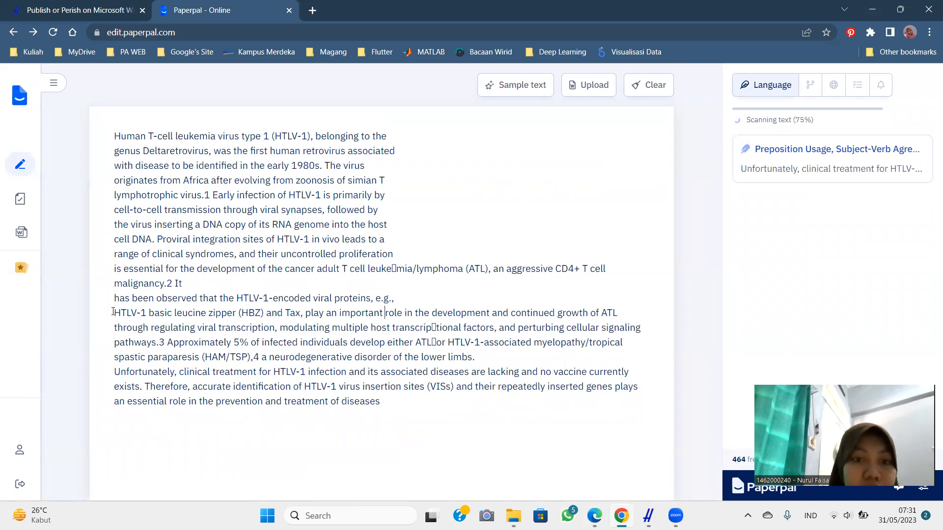
key("BackSpace")
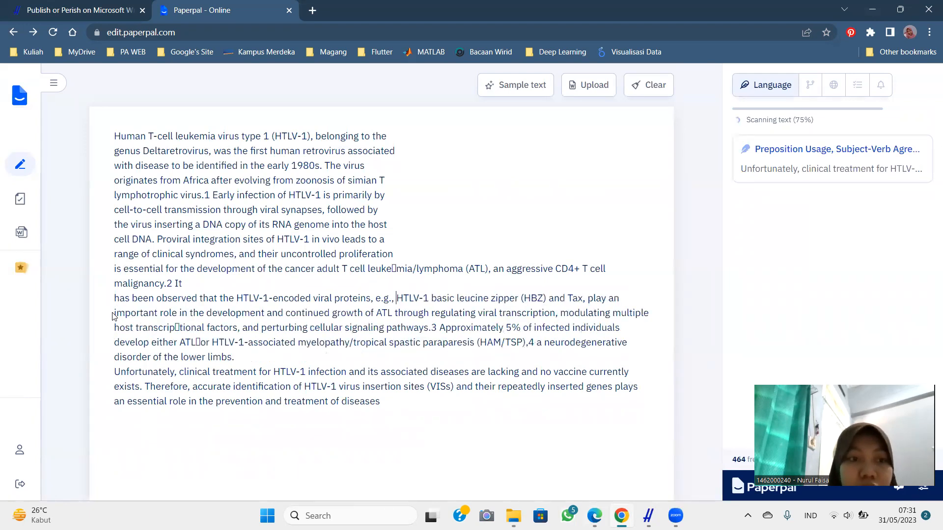
left_click(113, 300)
key("BackSpace")
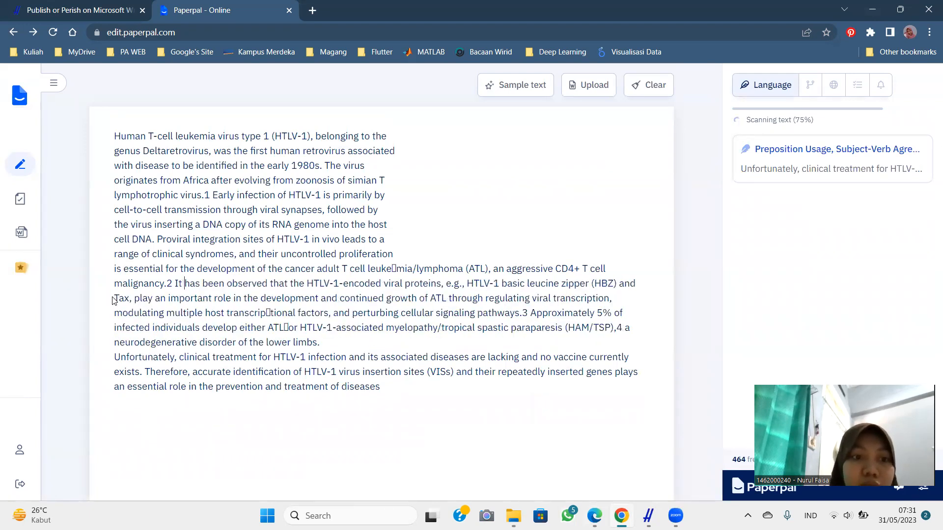
- Remove the line breaks from "is primarily by cell-to-cell transmission" through "uncontrolled proliferation is essential" so the sentences run on continuously
left_click(114, 269)
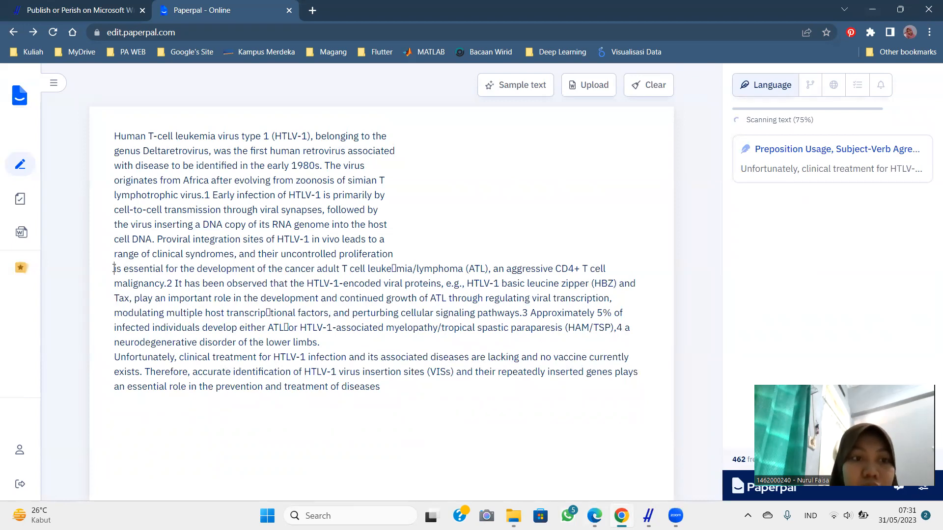
key("BackSpace")
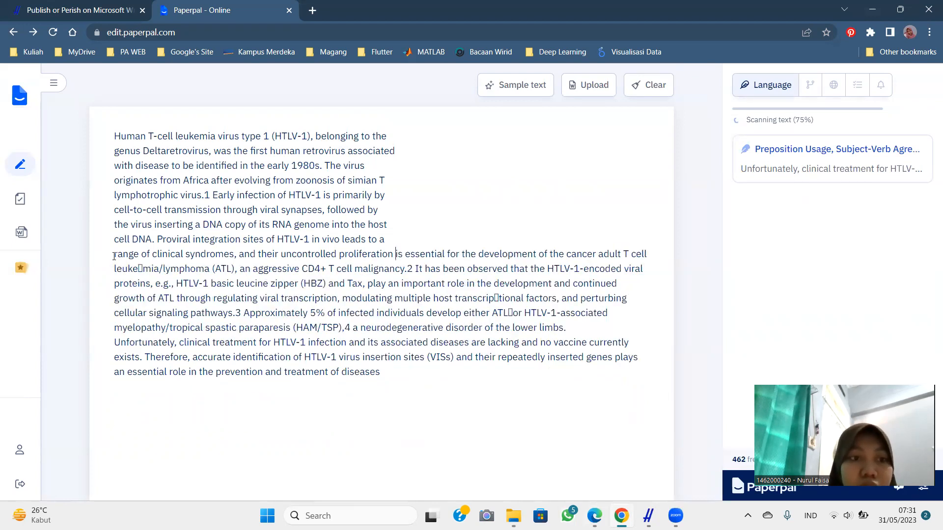
key("BackSpace")
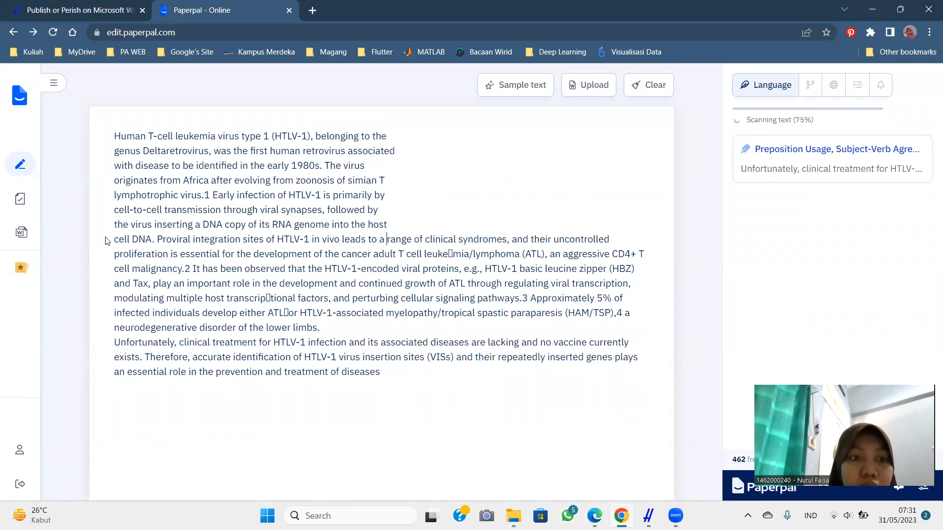
key("BackSpace")
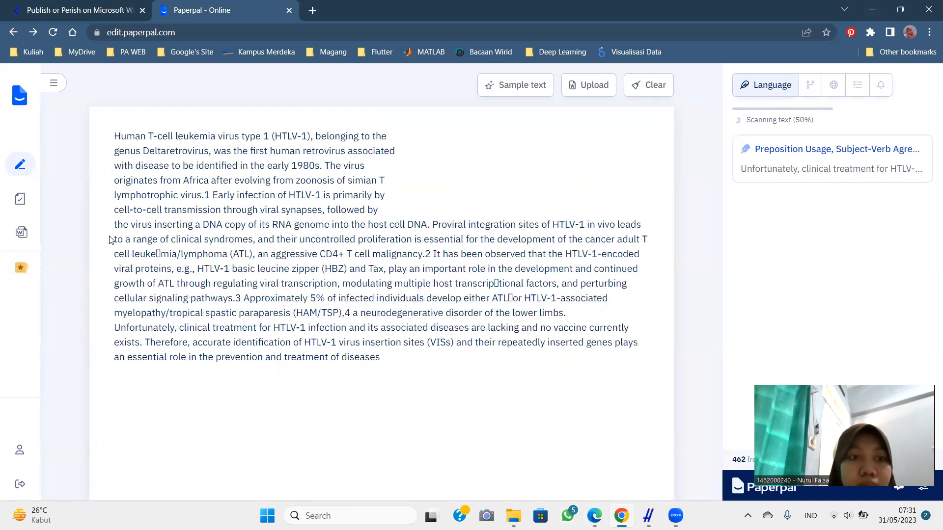
key("BackSpace")
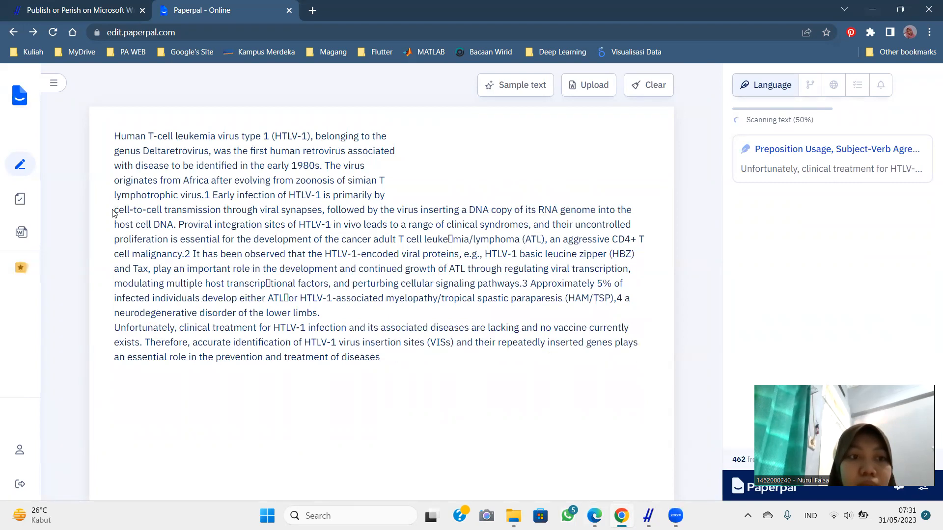
left_click(112, 211)
key("BackSpace")
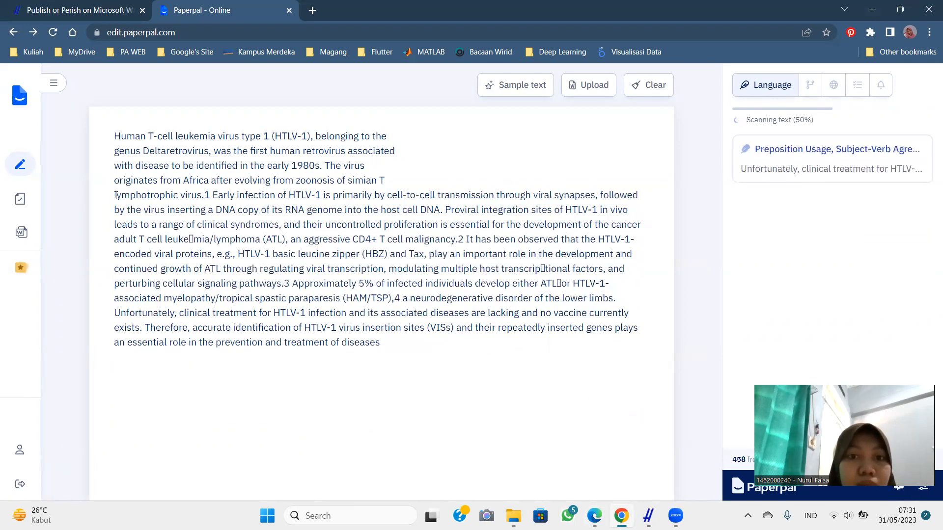
- Join the opening lines from "Human T-cell leukemia virus" through "simian T lymphotrophic virus", keeping a space between "T" and "lymphotrophic"
left_click(116, 195)
key("BackSpace")
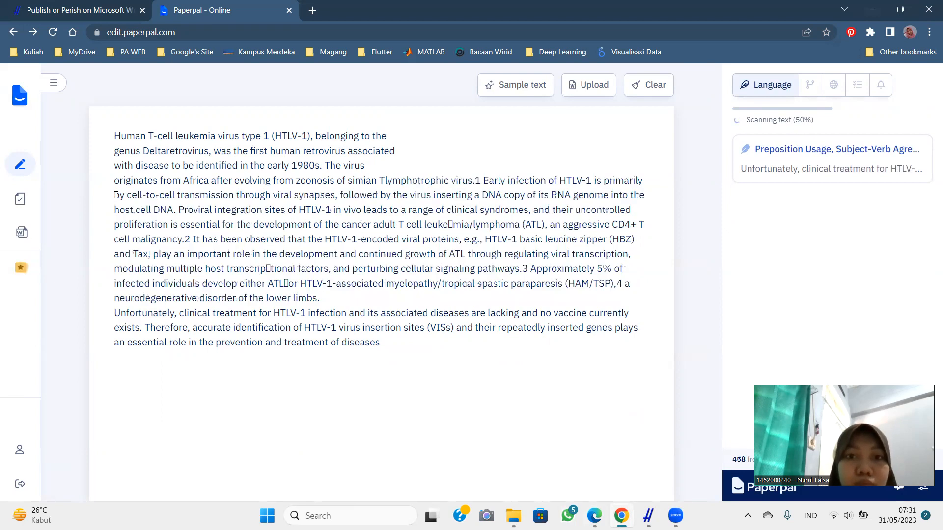
left_click(114, 182)
key("BackSpace")
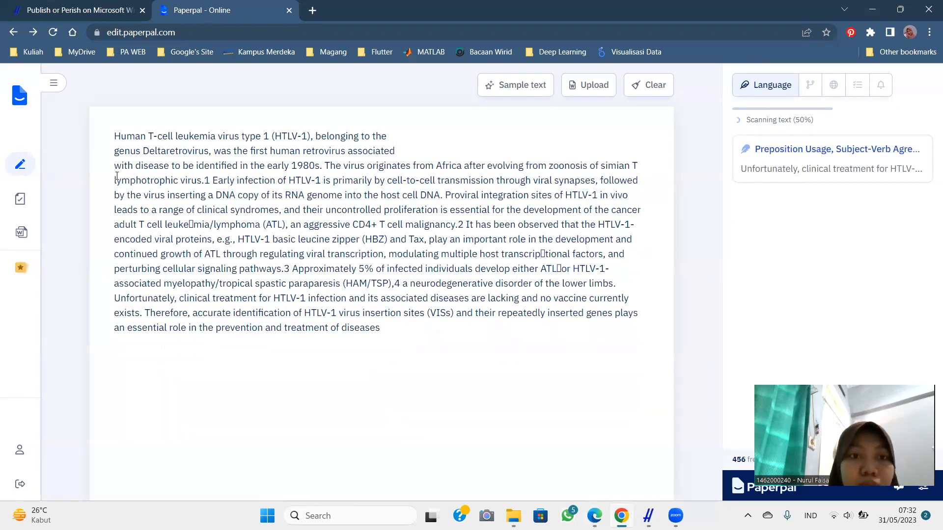
key("BackSpace")
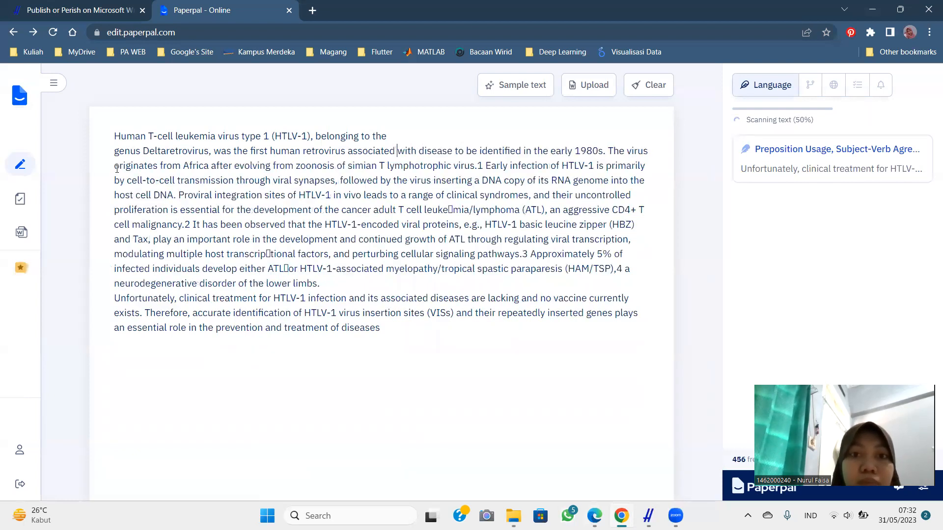
left_click(114, 154)
key("BackSpace")
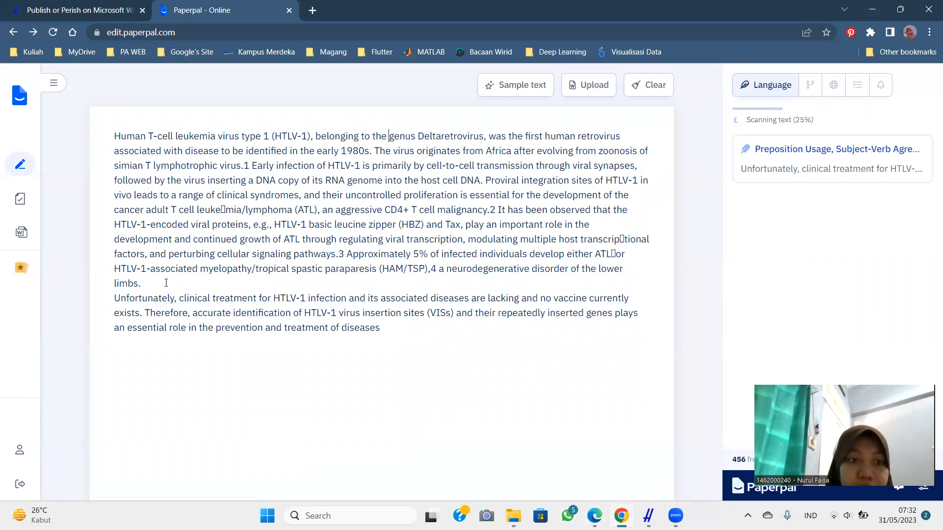
- End the last sentence, after "treatment of diseases", with a period
left_click(398, 331)
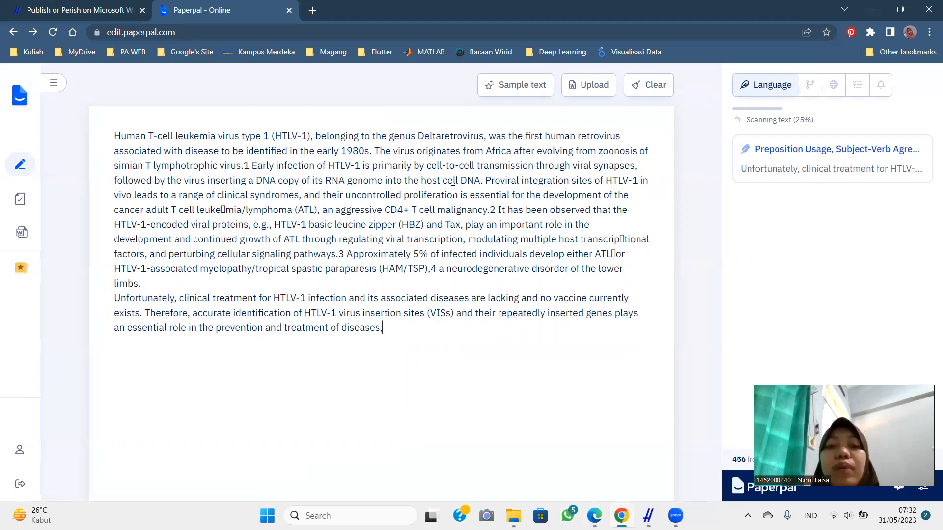
key("BackSpace")
type(".")
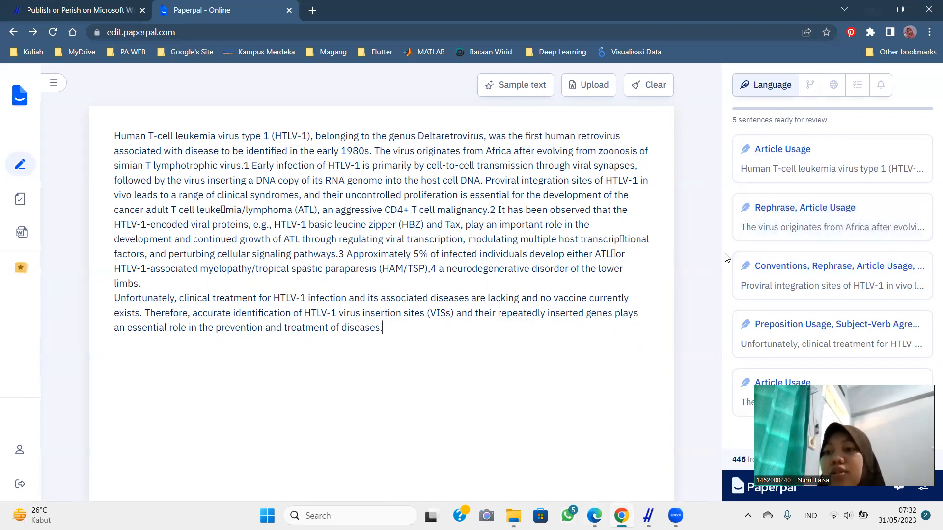
- Accept all Rephrase and Article Usage suggestions for the passage beginning "The virus originates from Africa"
left_click(791, 239)
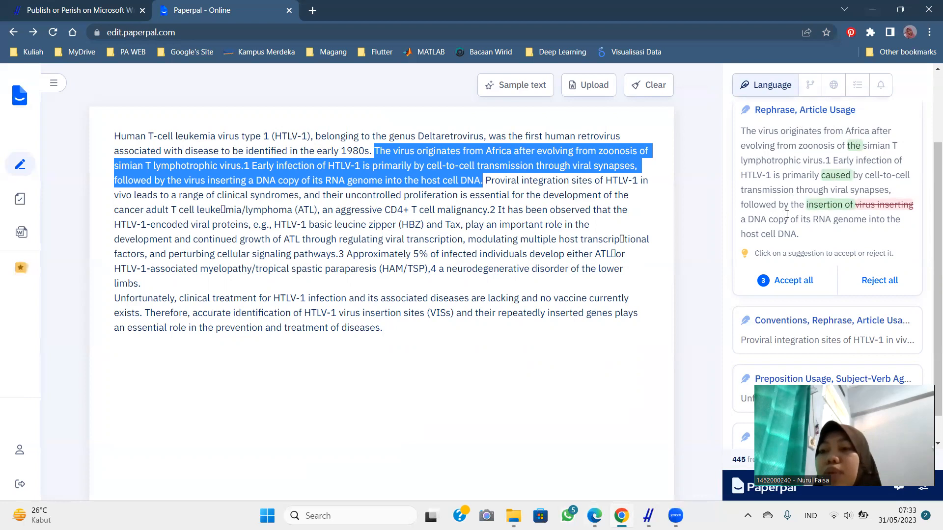
left_click(794, 281)
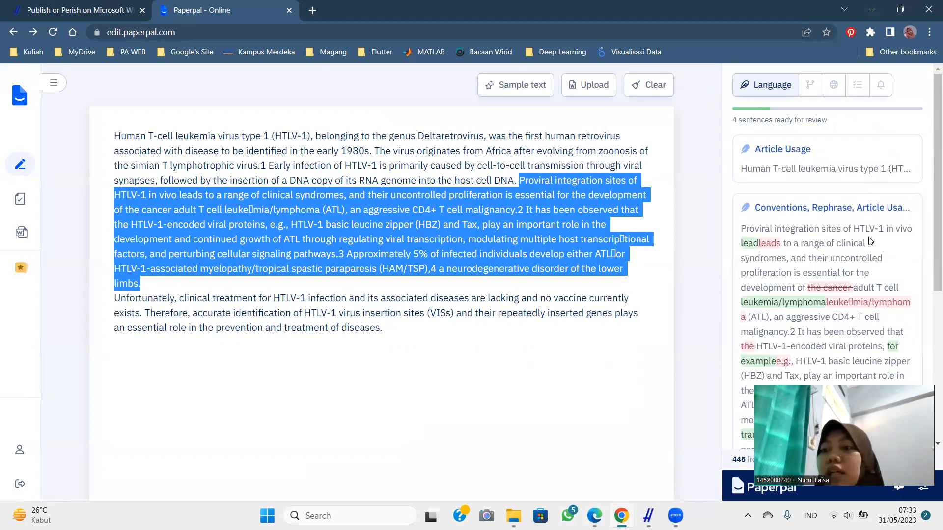
- Review and accept all Conventions, Rephrase and Article Usage suggestions for the passage beginning "Proviral integration sites of HTLV-1"
scroll(870, 239, "down", 1)
mouse_move(870, 240)
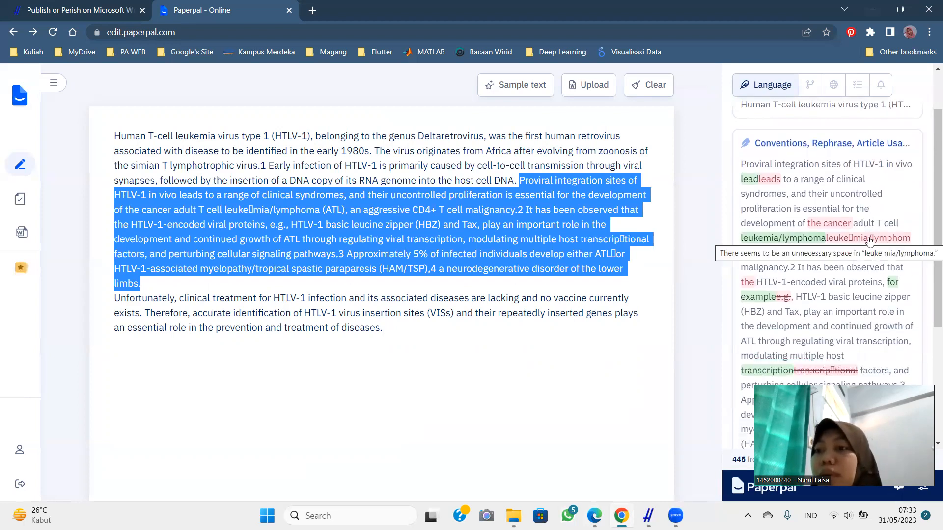
scroll(870, 241, "down", 1)
scroll(870, 240, "up", 1)
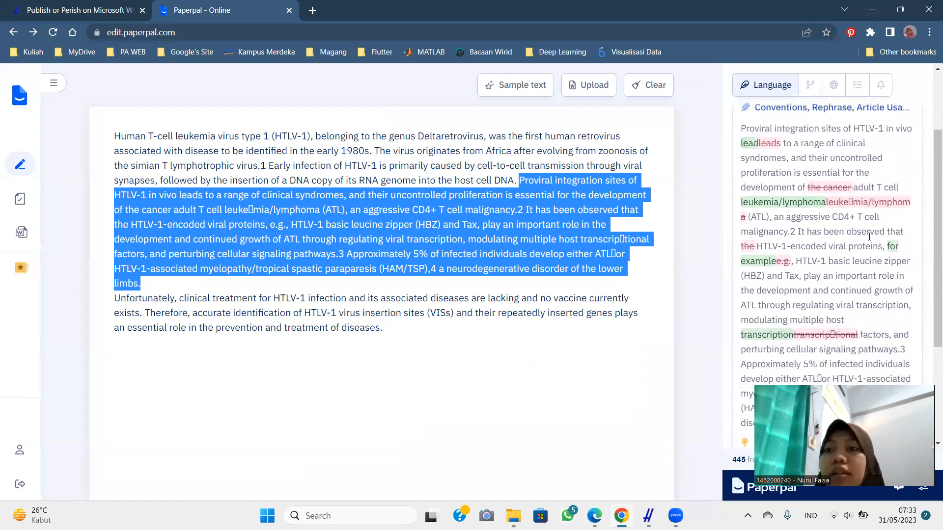
scroll(841, 176, "down", 2)
scroll(841, 176, "up", 2)
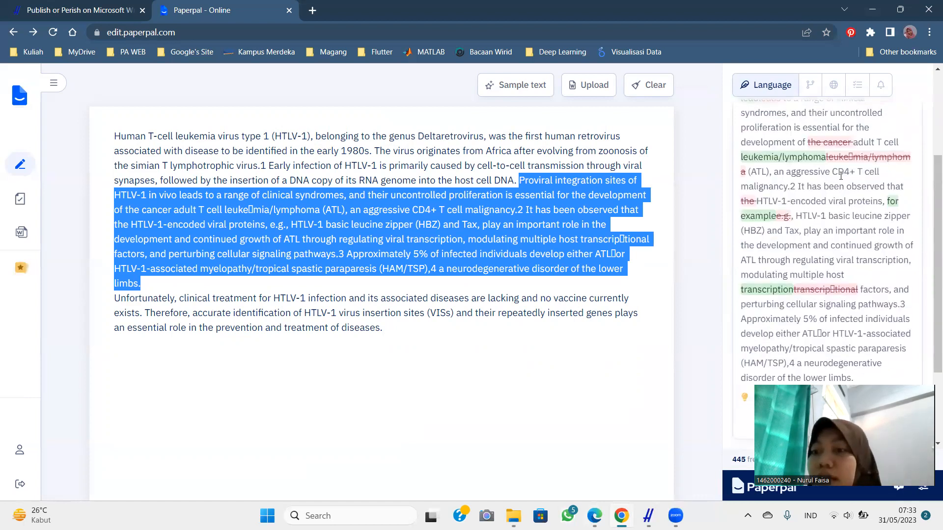
scroll(841, 175, "down", 2)
scroll(841, 179, "up", 3)
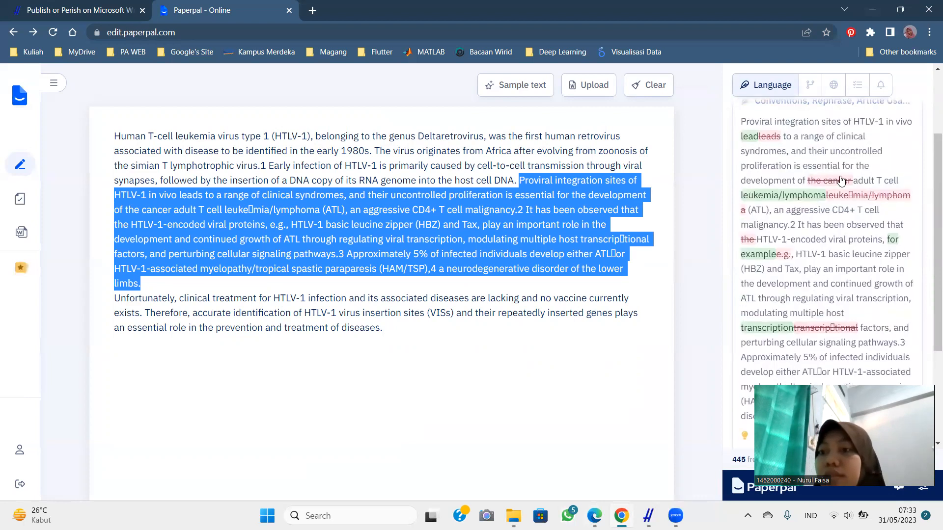
scroll(841, 180, "down", 3)
scroll(840, 180, "up", 2)
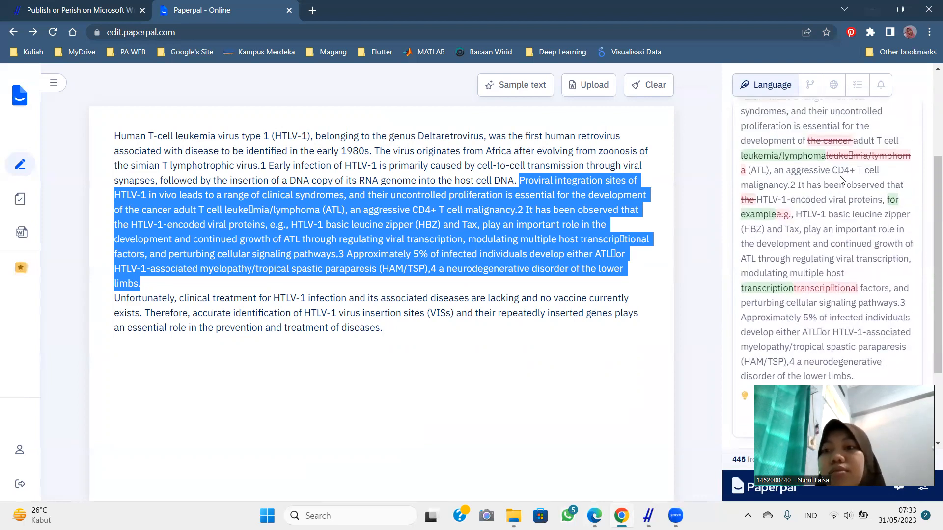
scroll(841, 180, "up", 1)
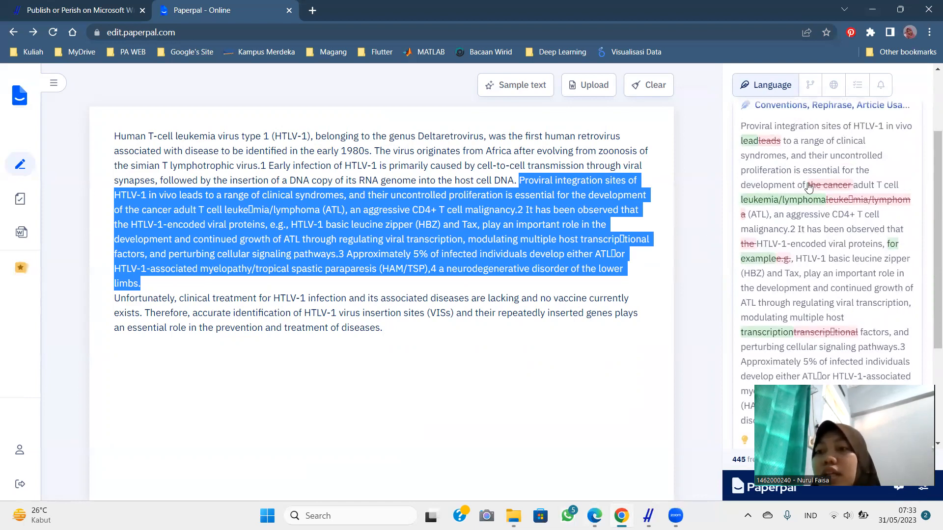
scroll(809, 189, "up", 1)
scroll(809, 186, "up", 1)
scroll(808, 184, "down", 5)
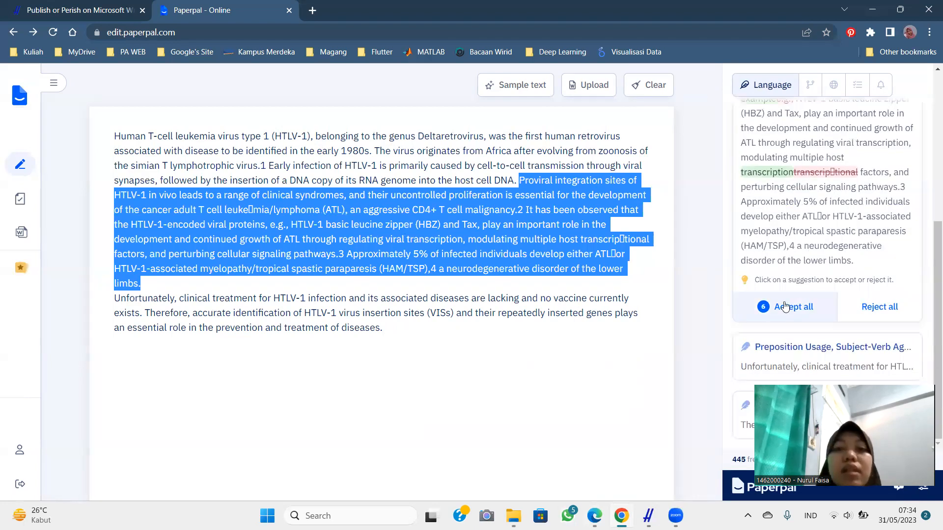
left_click(785, 306)
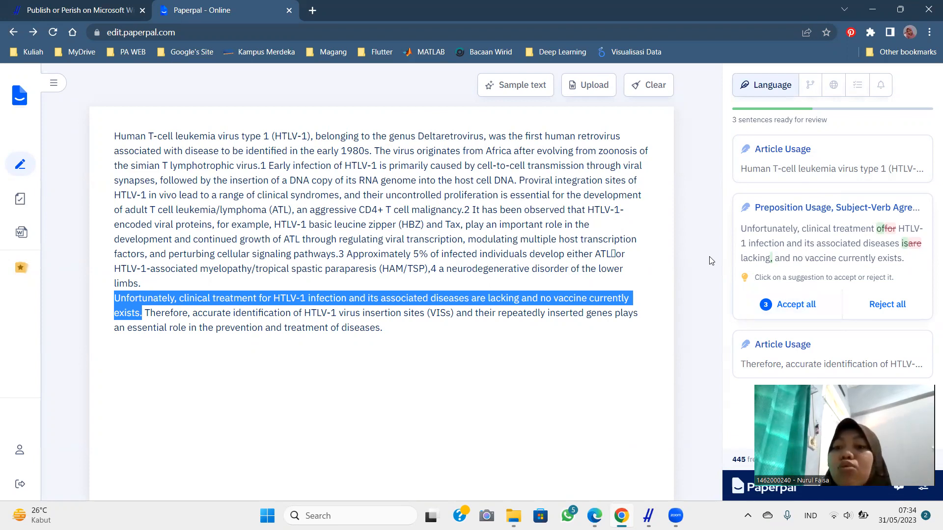
- Accept the language suggestions for the sentences beginning "Unfortunately, clinical treatment", "Therefore, accurate identification" and "Human T-cell leukemia virus type 1"
left_click(802, 303)
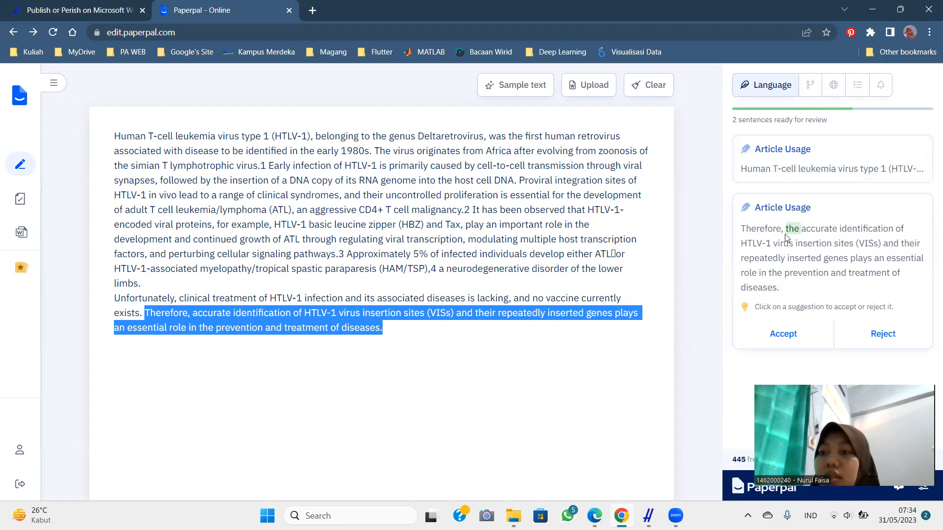
left_click(773, 332)
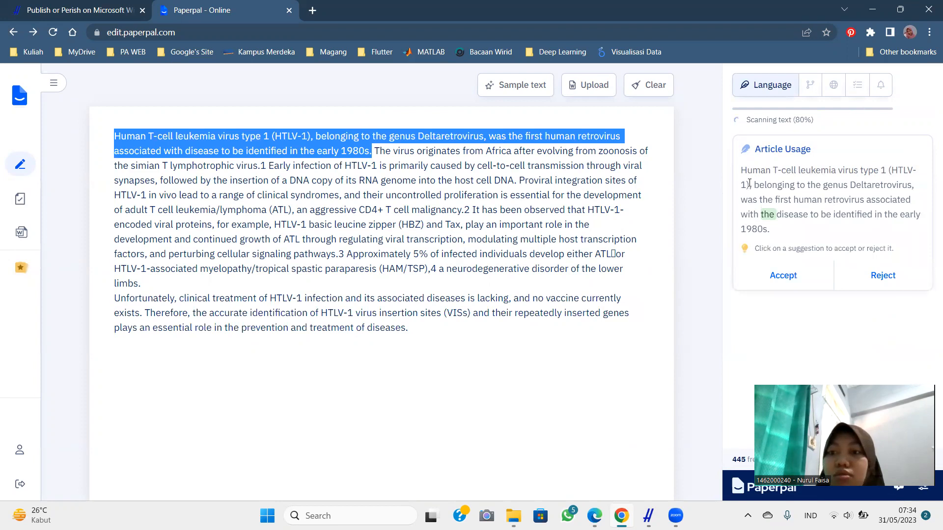
left_click(777, 277)
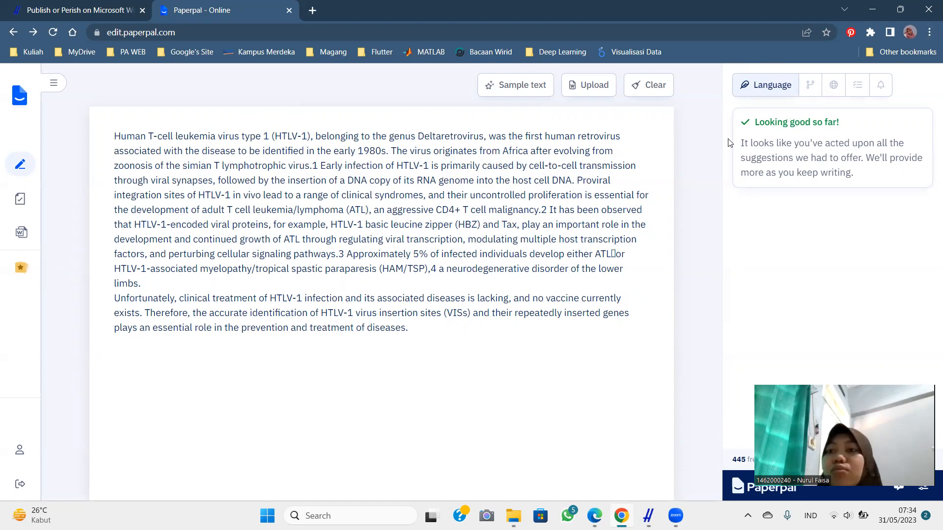
- Look up academic synonyms for "diseases" at the end of the text and for "infection" in the sentence beginning "Unfortunately"
left_click(808, 87)
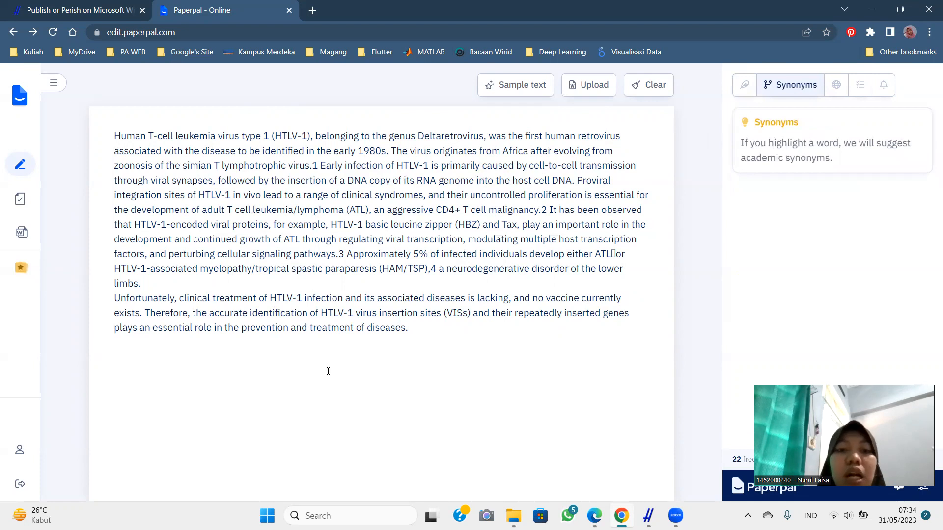
left_click_drag(368, 327, 406, 328)
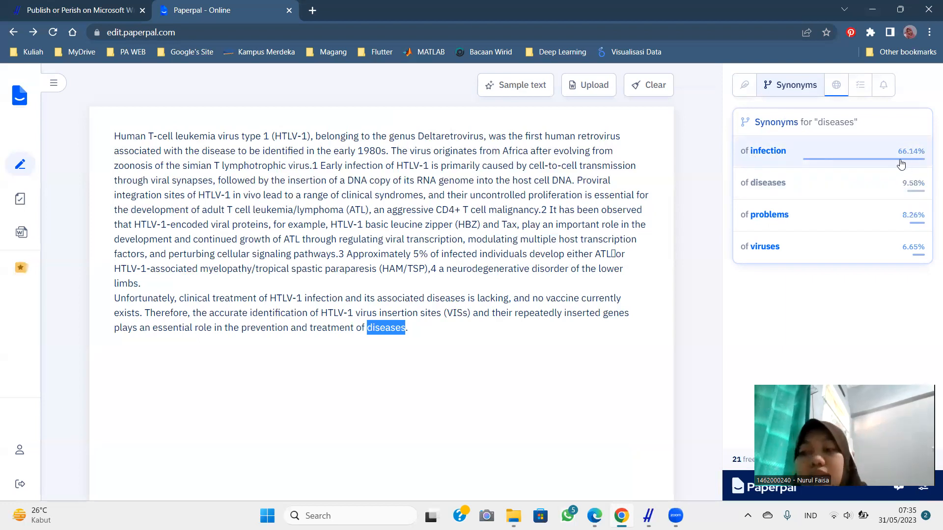
left_click(238, 302)
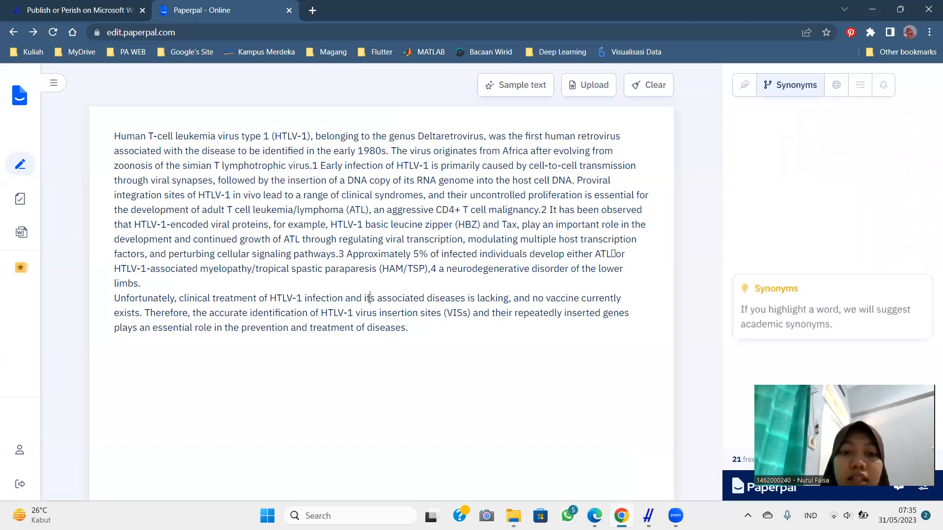
left_click_drag(305, 299, 343, 299)
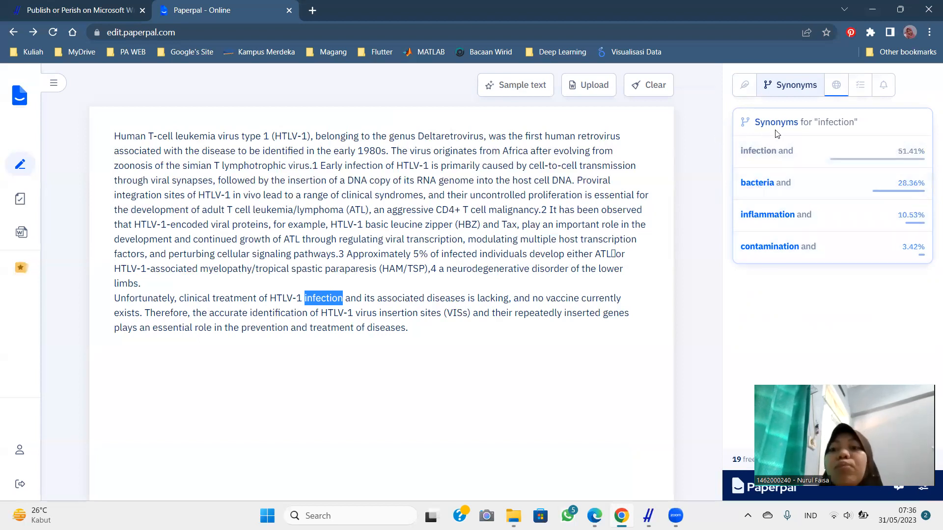
- Replace "diseases" at the end of the last sentence with the suggested synonym "infection"
left_click(443, 299)
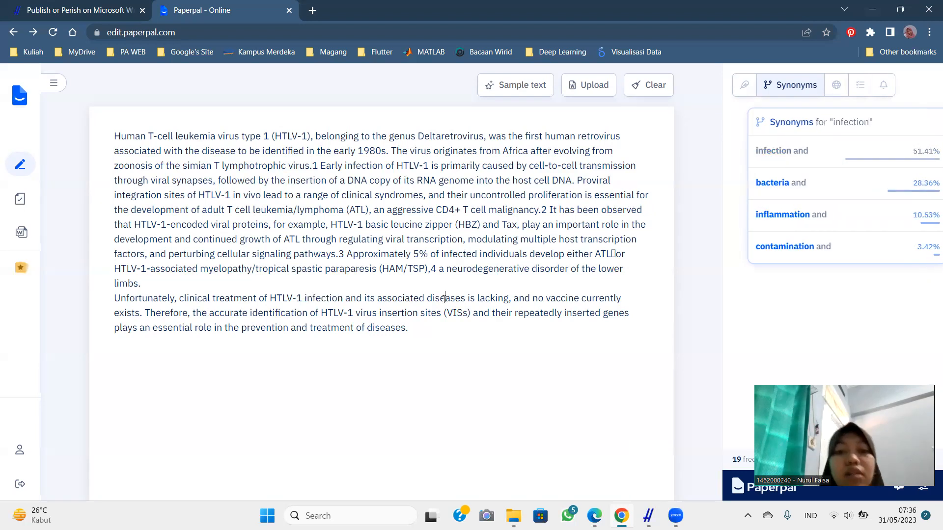
left_click_drag(369, 328, 406, 326)
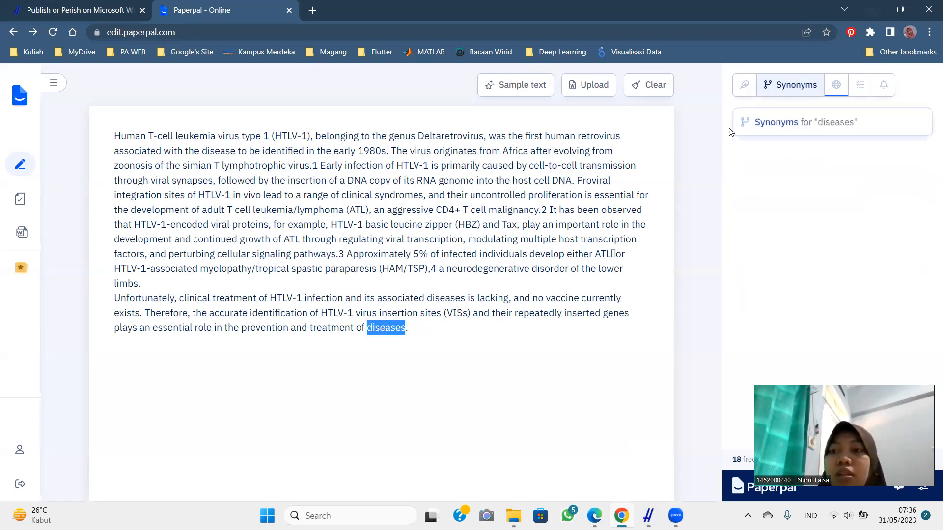
left_click(764, 167)
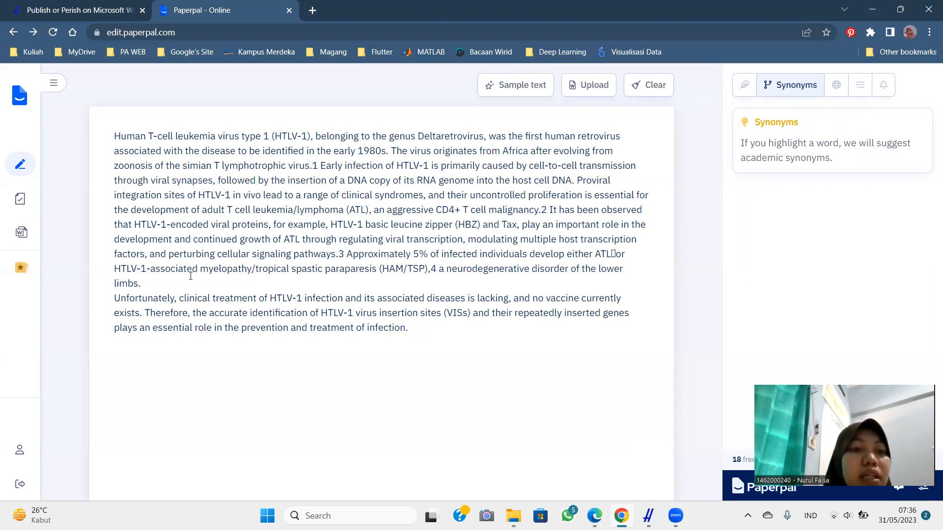
- Look up academic synonyms for "myelopathy", "proliferation" and "disorder" in the first paragraph
left_click_drag(202, 273, 252, 274)
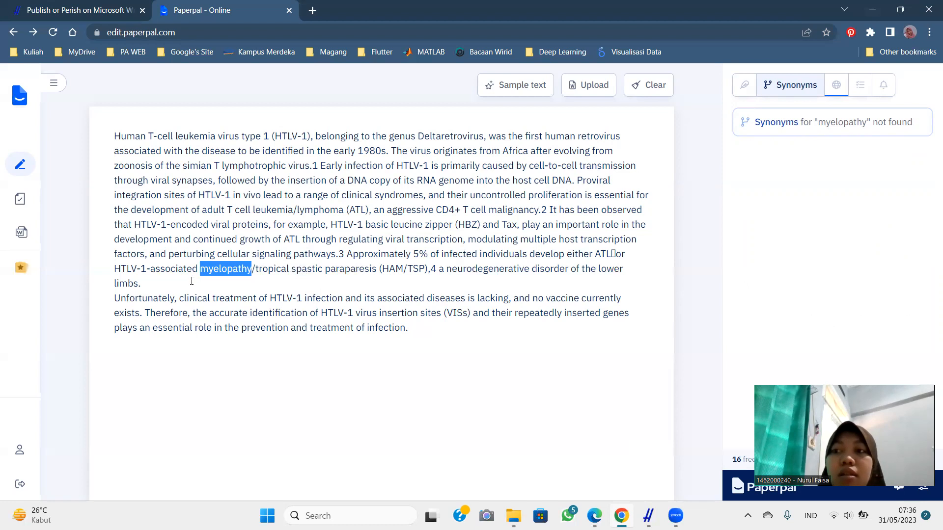
left_click(222, 285)
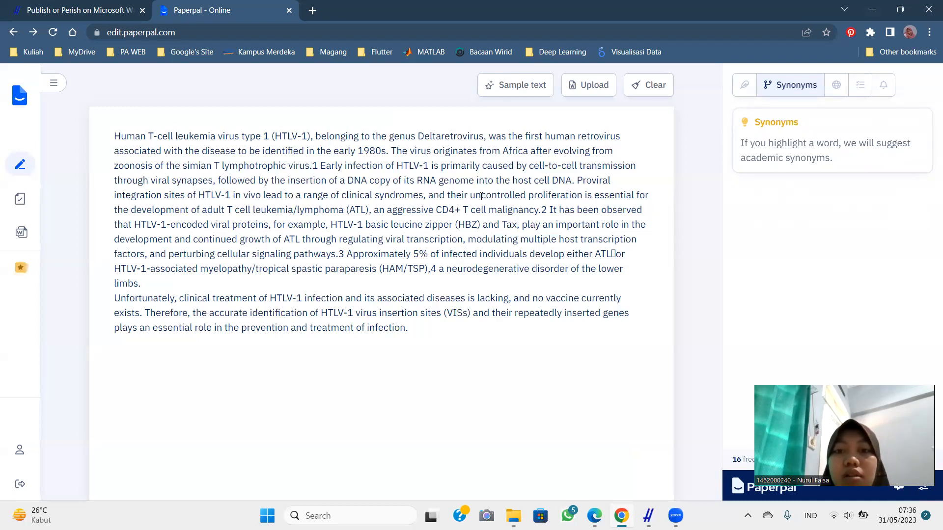
left_click_drag(529, 196, 583, 195)
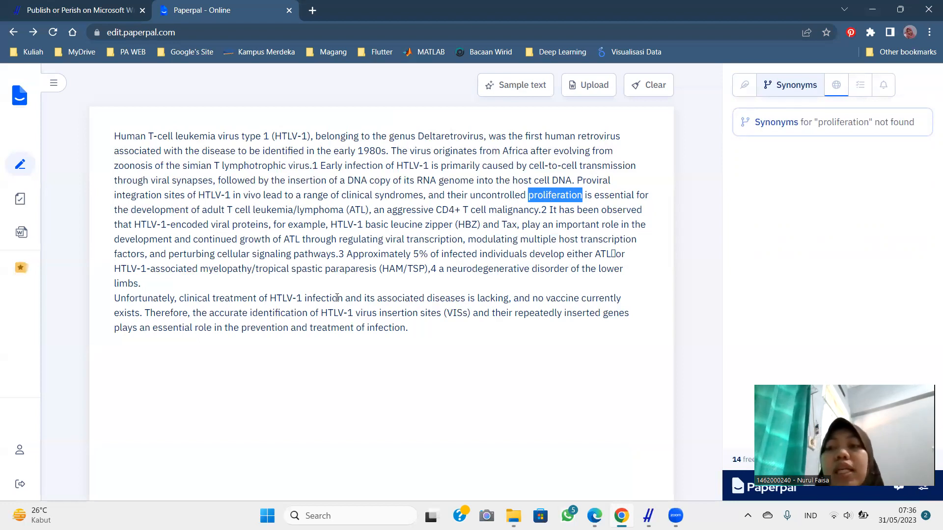
left_click_drag(531, 268, 569, 273)
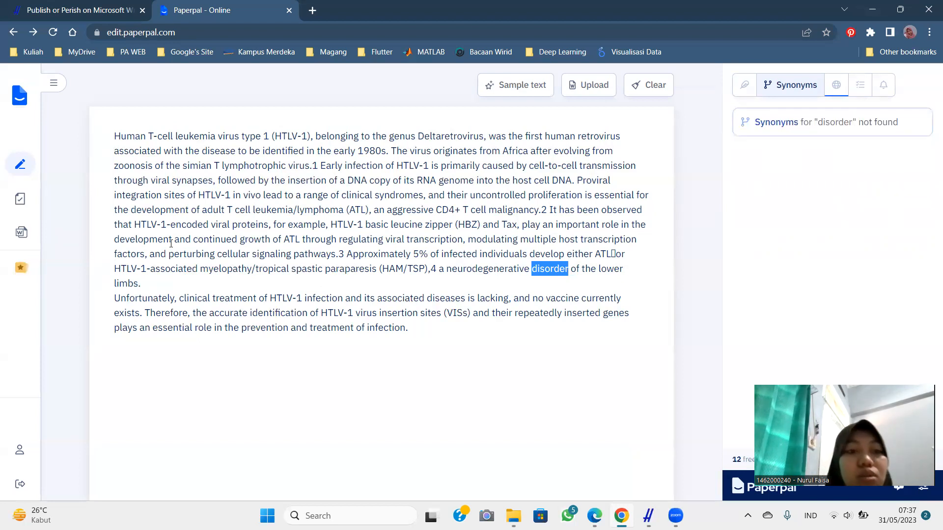
- Replace "disease" in the opening sentence with the suggested synonym "problem"
left_click(181, 225)
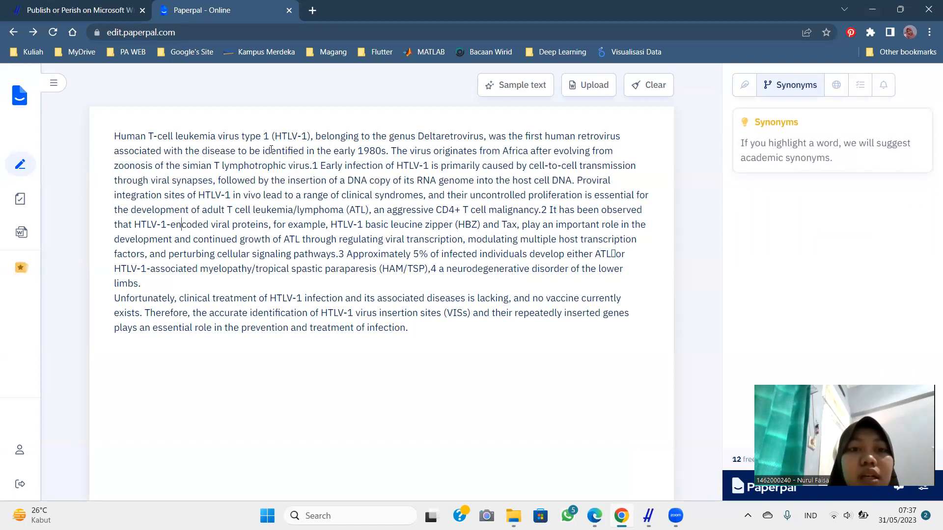
left_click_drag(202, 150, 236, 151)
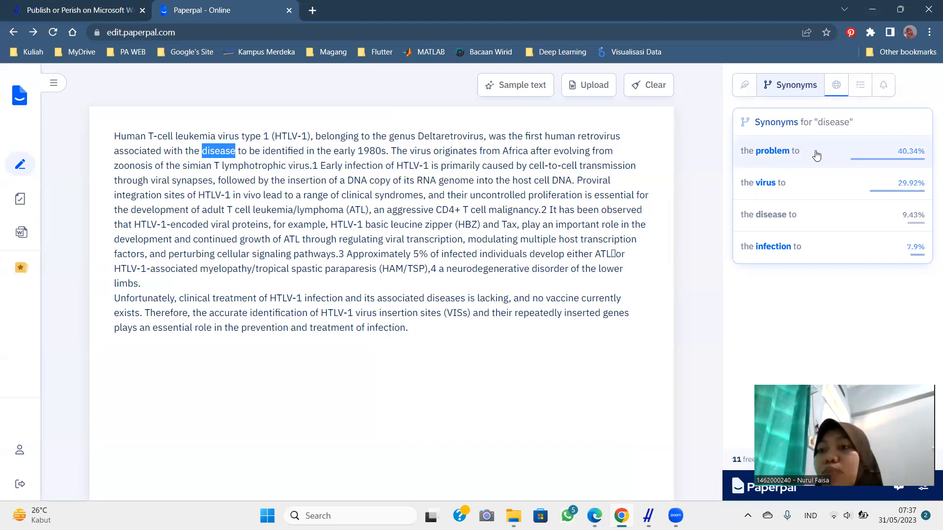
left_click(786, 157)
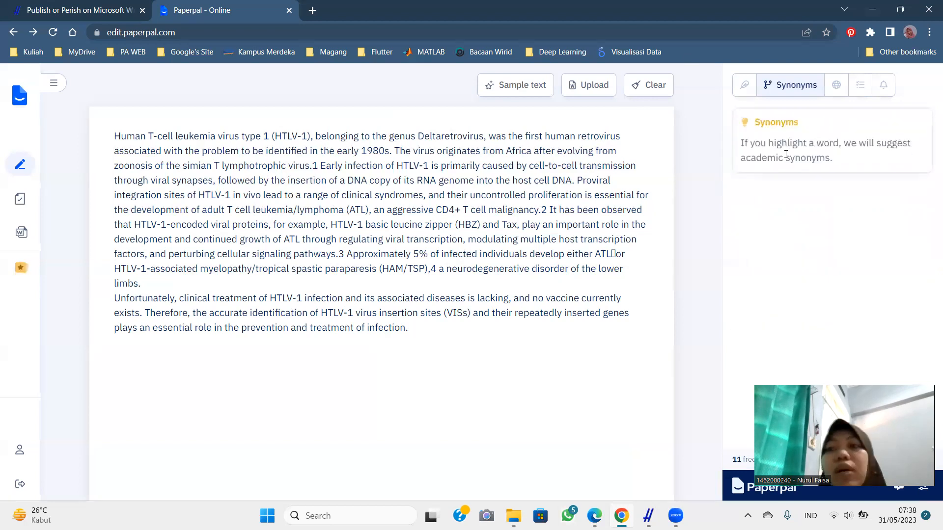
- Add "virus ini sangat berbahaya" at the end of the text and replace it with its English translation, "this virus is very dangerous"
left_click(836, 85)
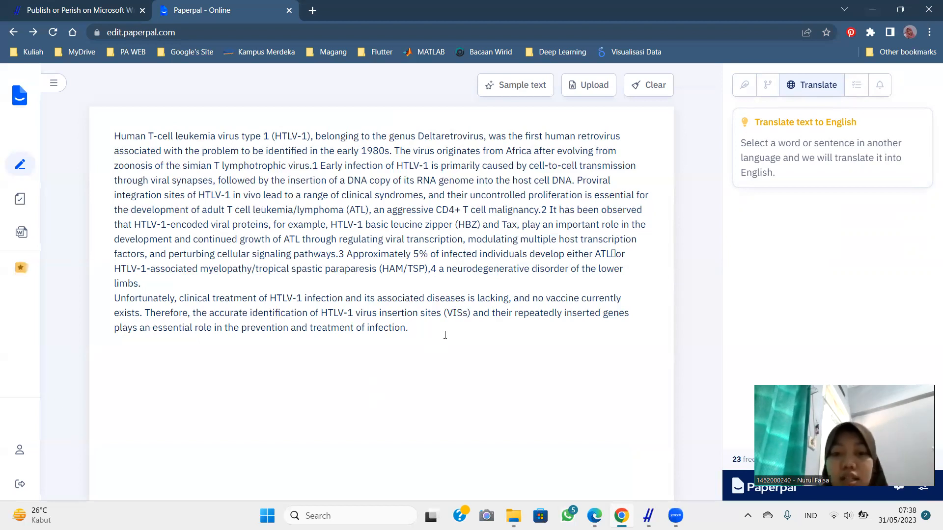
type("virus ini sangat berbahaya")
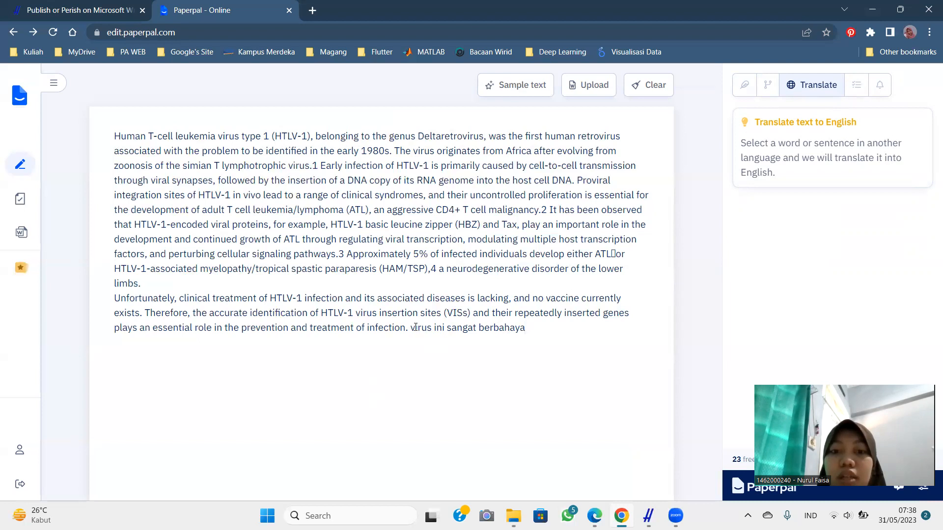
left_click_drag(411, 328, 530, 328)
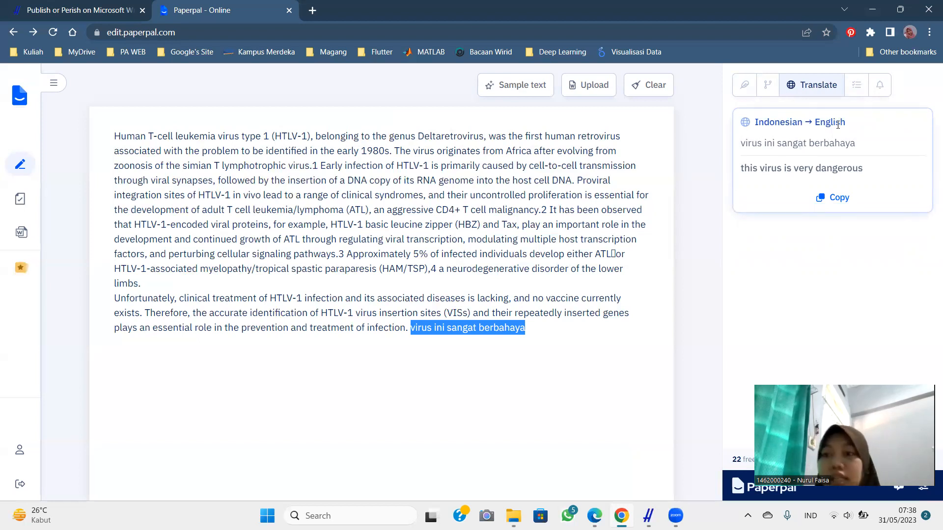
left_click(819, 199)
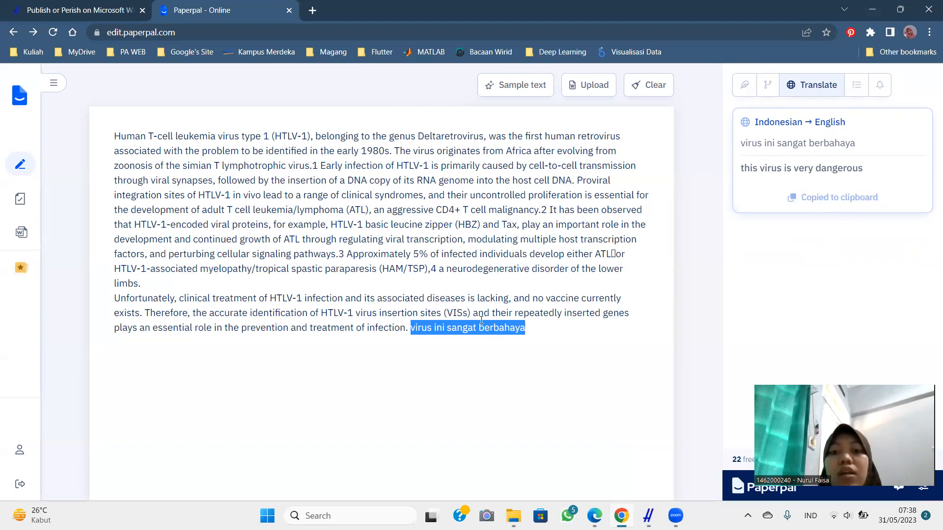
key("ctrl+v")
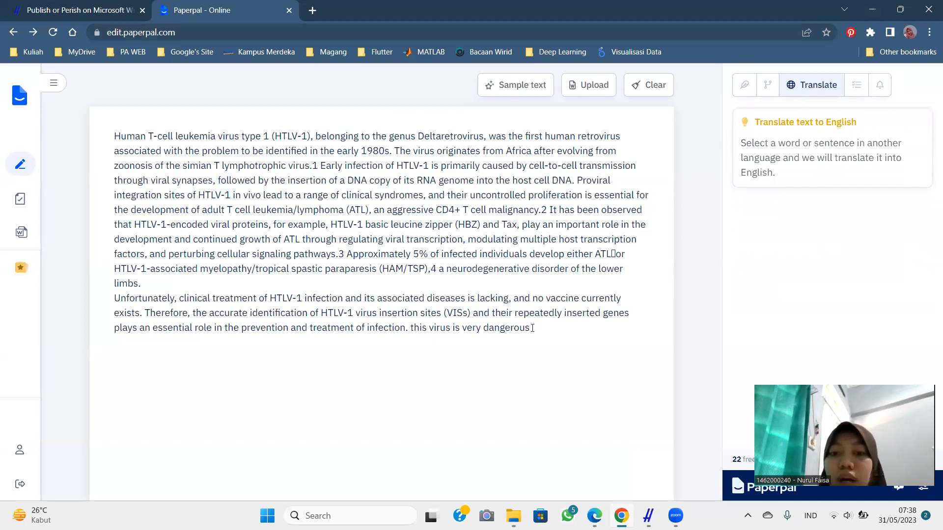
- Look up academic synonyms for "dangerous" in the newly added closing sentence
left_click_drag(534, 328, 482, 331)
key("shift+Right")
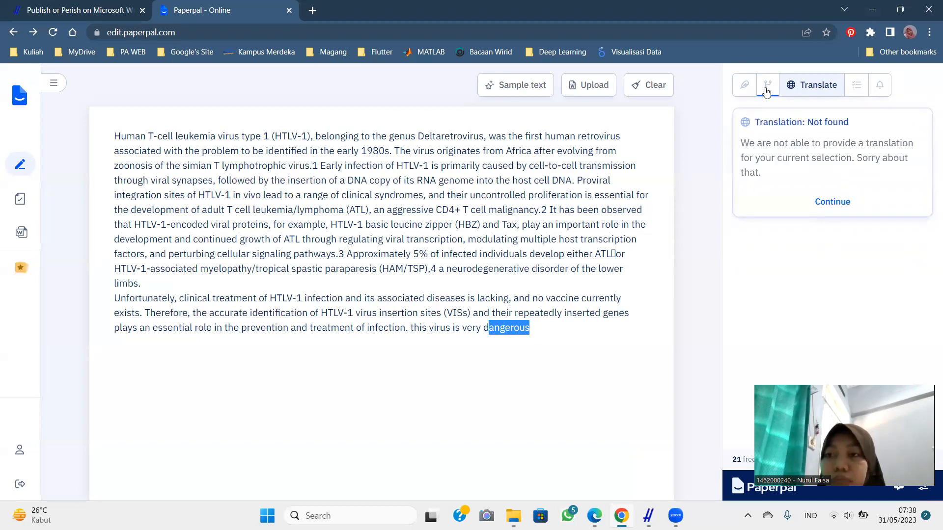
left_click(560, 323)
left_click_drag(481, 329, 532, 326)
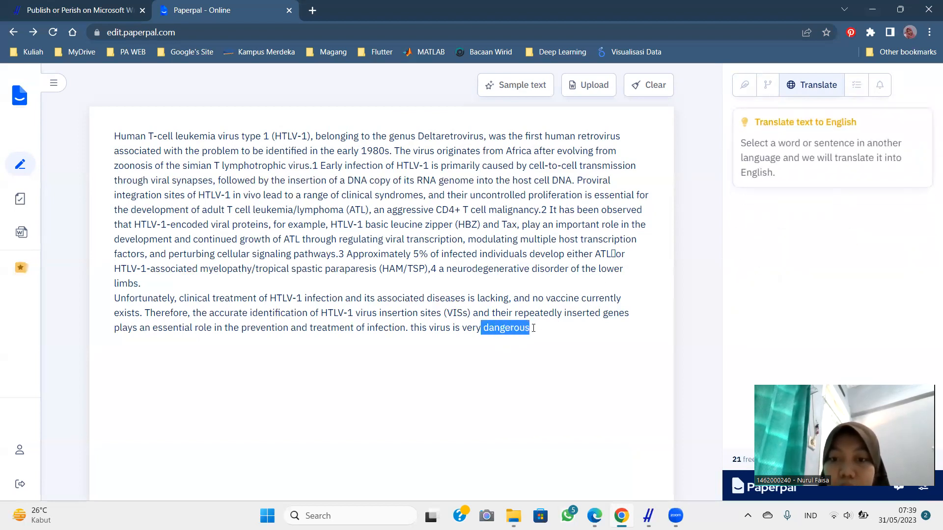
left_click(764, 91)
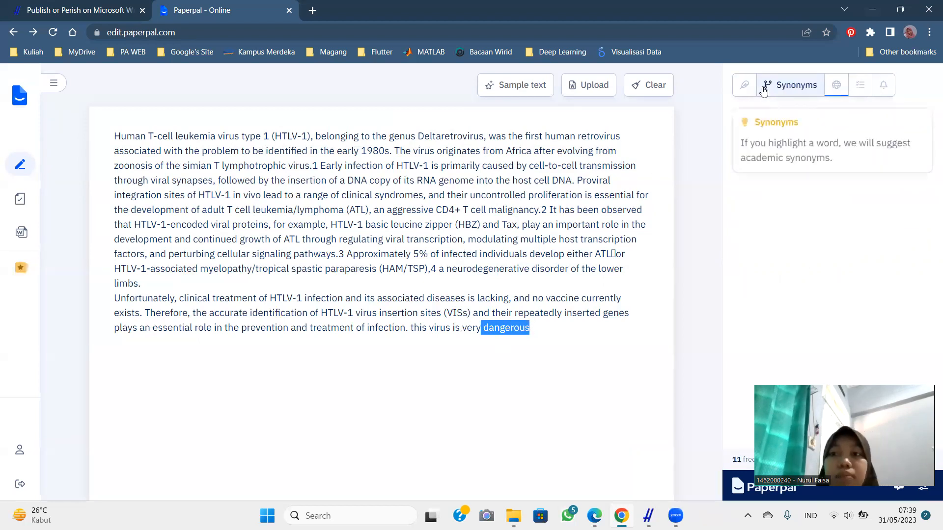
left_click(569, 314)
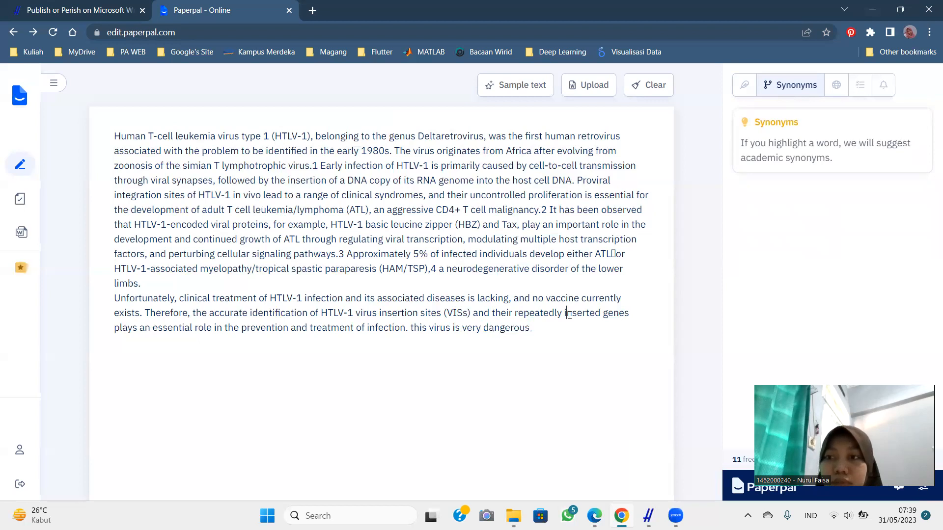
left_click_drag(531, 327, 484, 330)
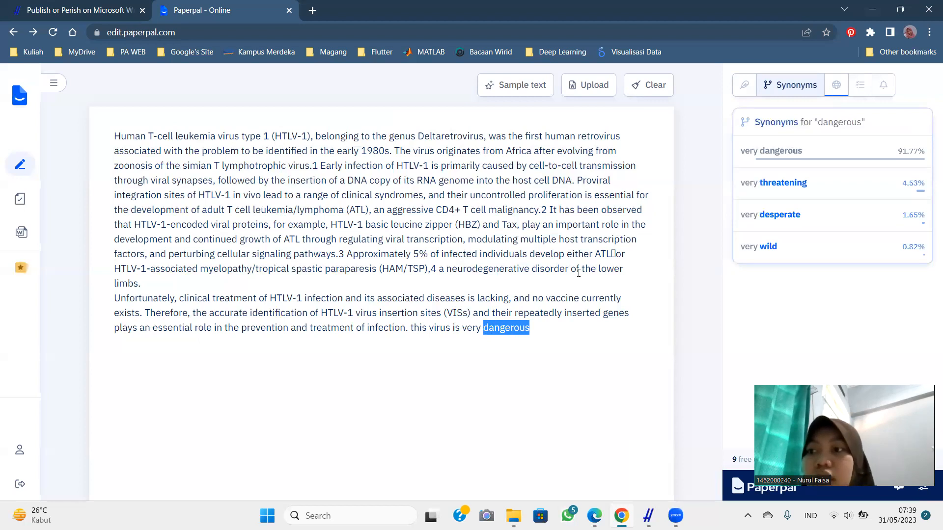
- Compare the synonym and English translation suggestions for "dangerous" in the closing sentence
left_click(540, 328)
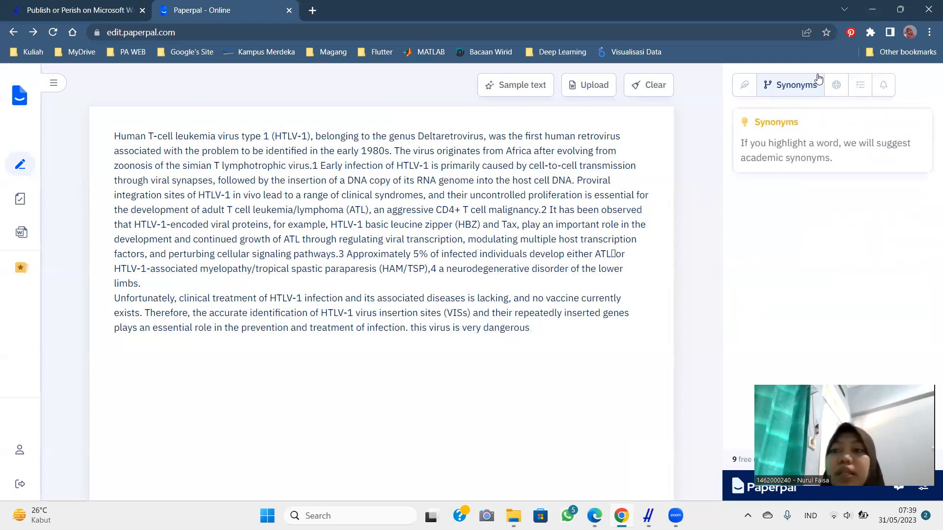
left_click(837, 85)
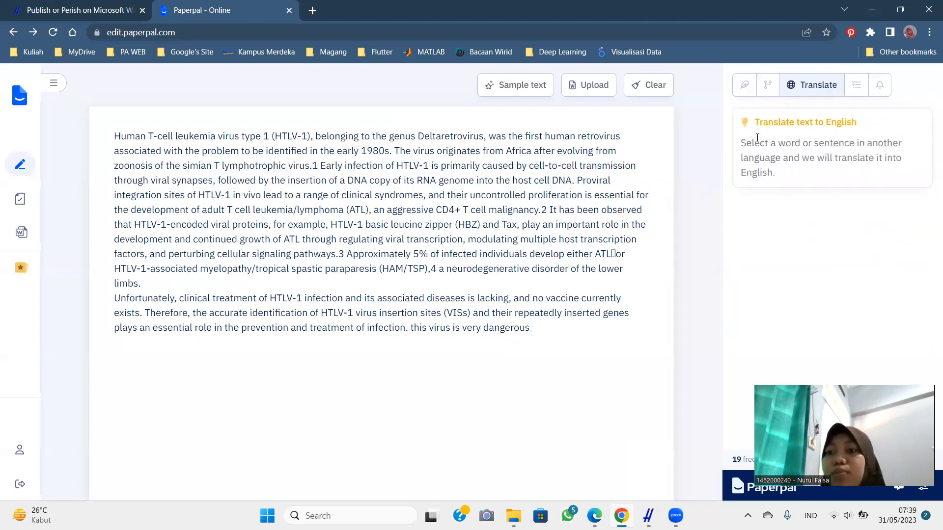
left_click(767, 87)
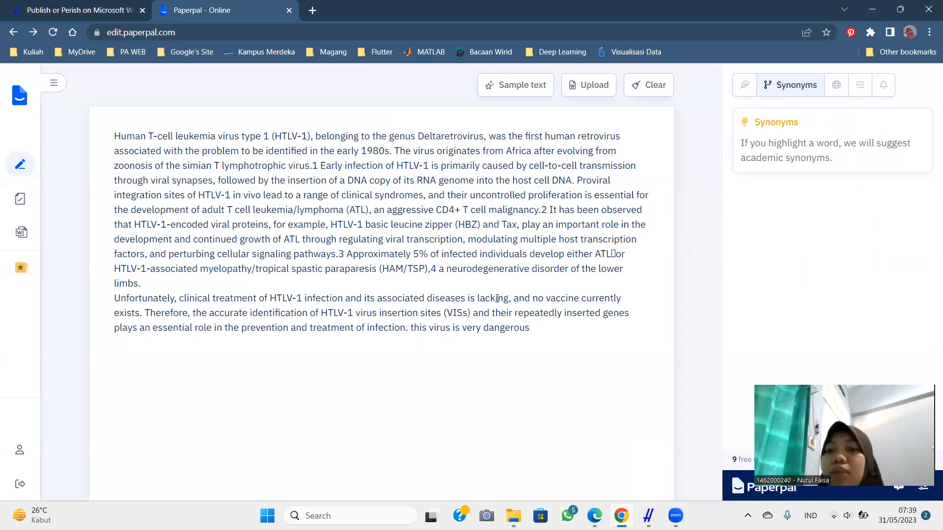
left_click_drag(483, 328, 530, 328)
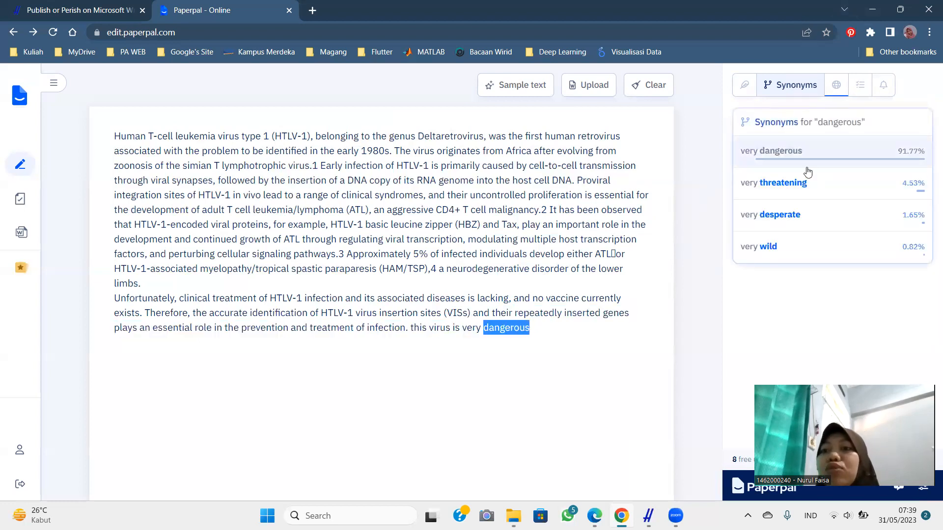
left_click(838, 86)
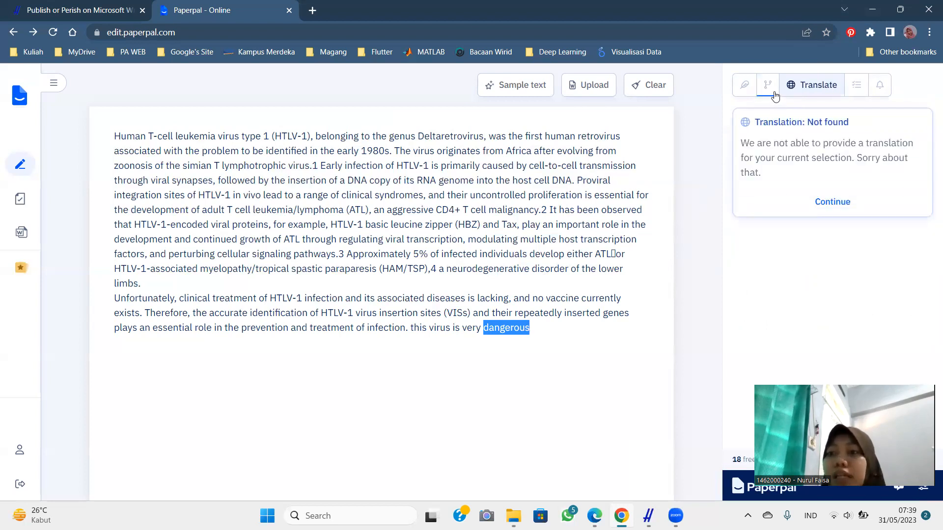
left_click_drag(535, 323, 483, 328)
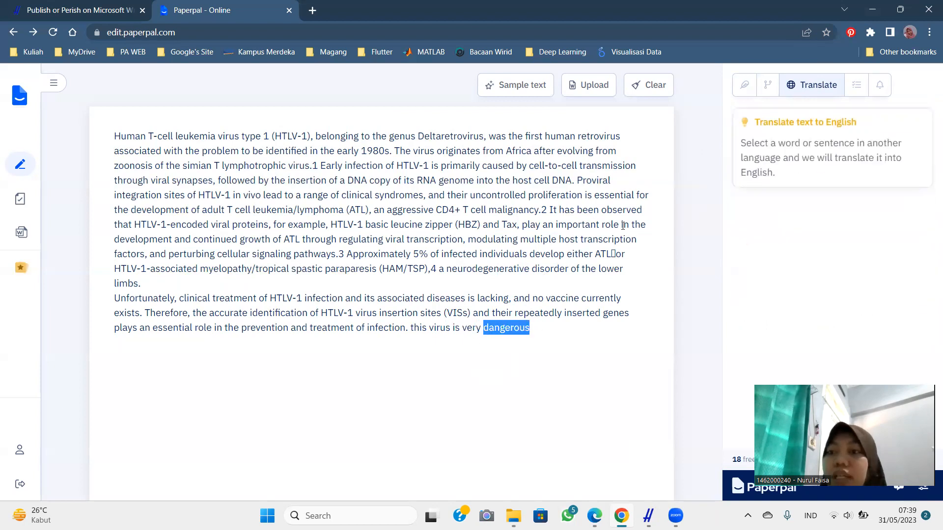
left_click(768, 93)
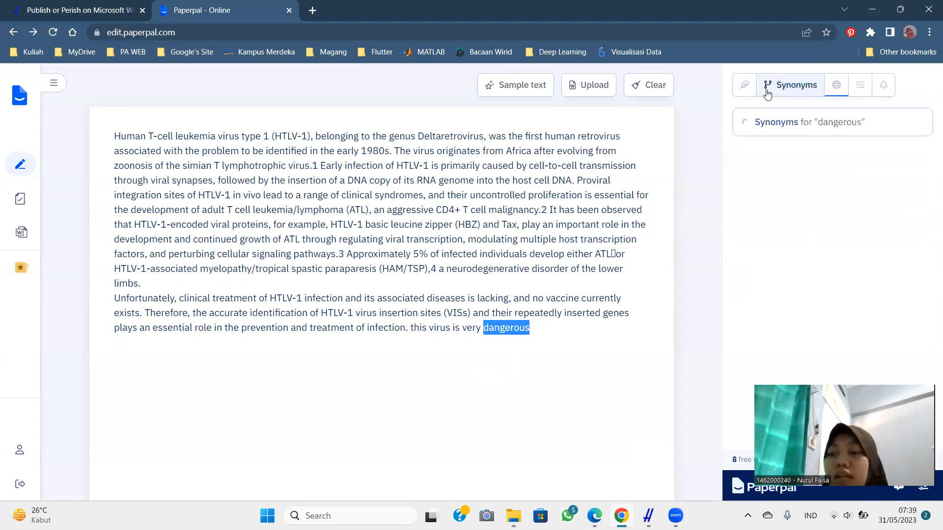
- Review the consistency checker, the notifications and the remaining language suggestions for the text
left_click(866, 92)
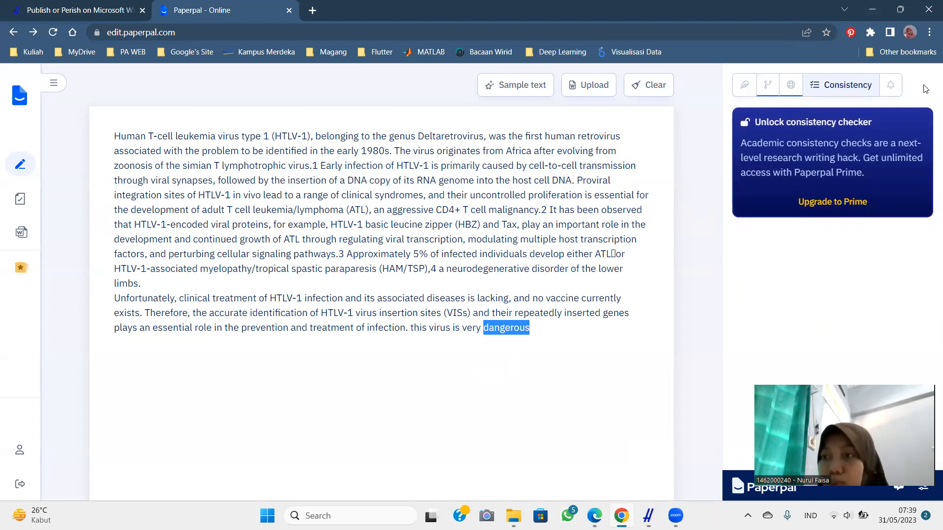
left_click(890, 86)
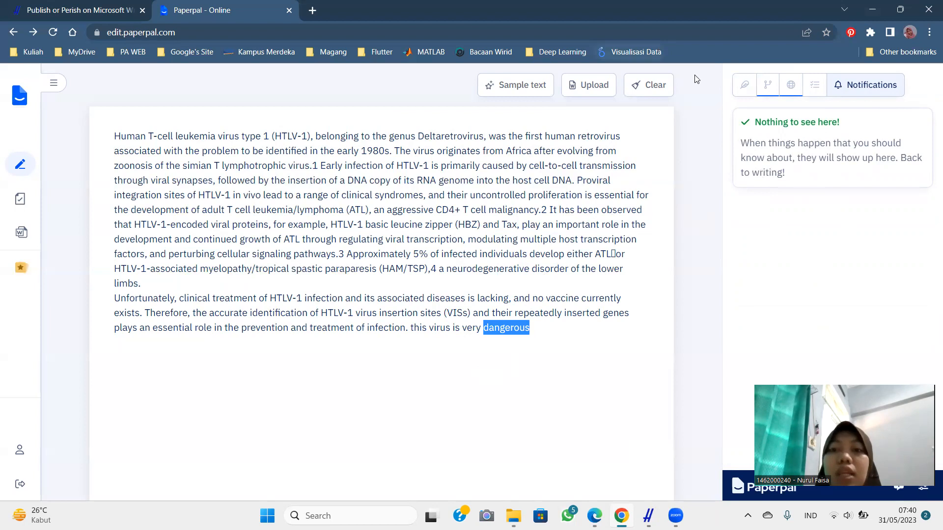
left_click(735, 88)
left_click(489, 241)
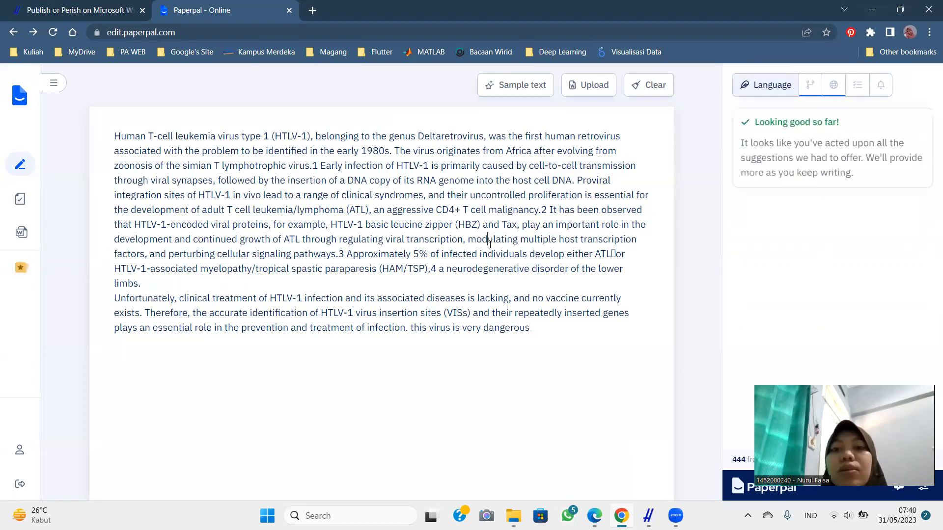